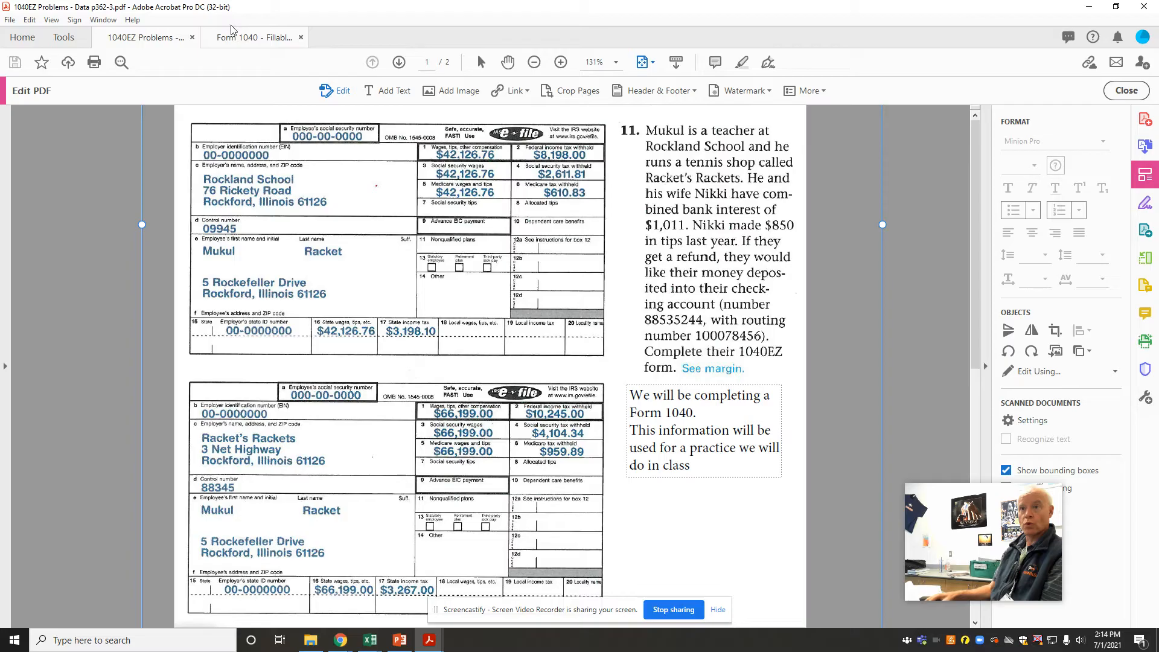
# Review the source documents for the return: the blank 2020 Form 1040, the IRS tax tables in Chrome and the W-2 problem PDF.
pyautogui.click(247, 42)
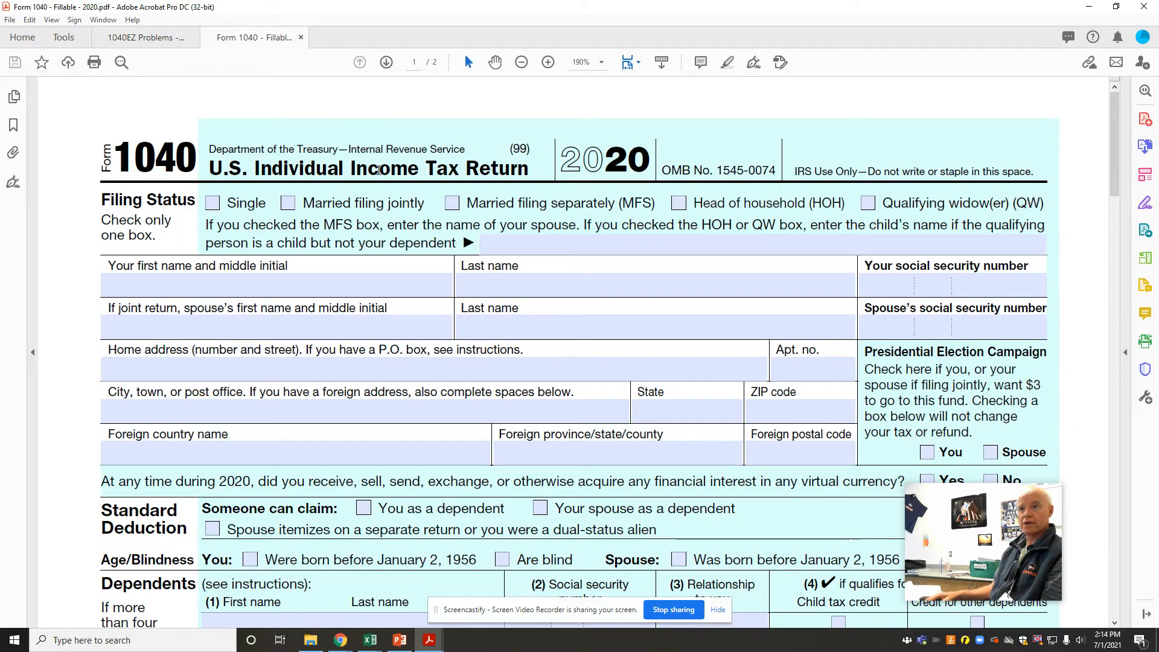
pyautogui.moveTo(1114, 168)
pyautogui.mouseDown()
pyautogui.moveTo(1114, 191)
pyautogui.moveTo(1112, 172)
pyautogui.mouseUp()
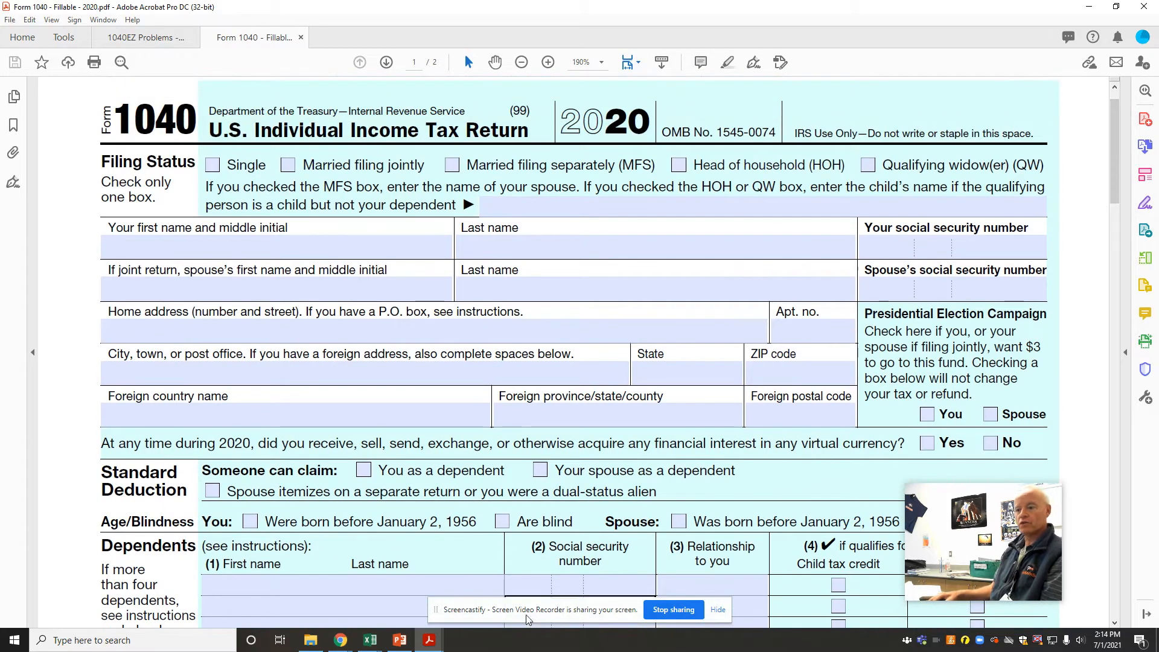
pyautogui.moveTo(342, 641)
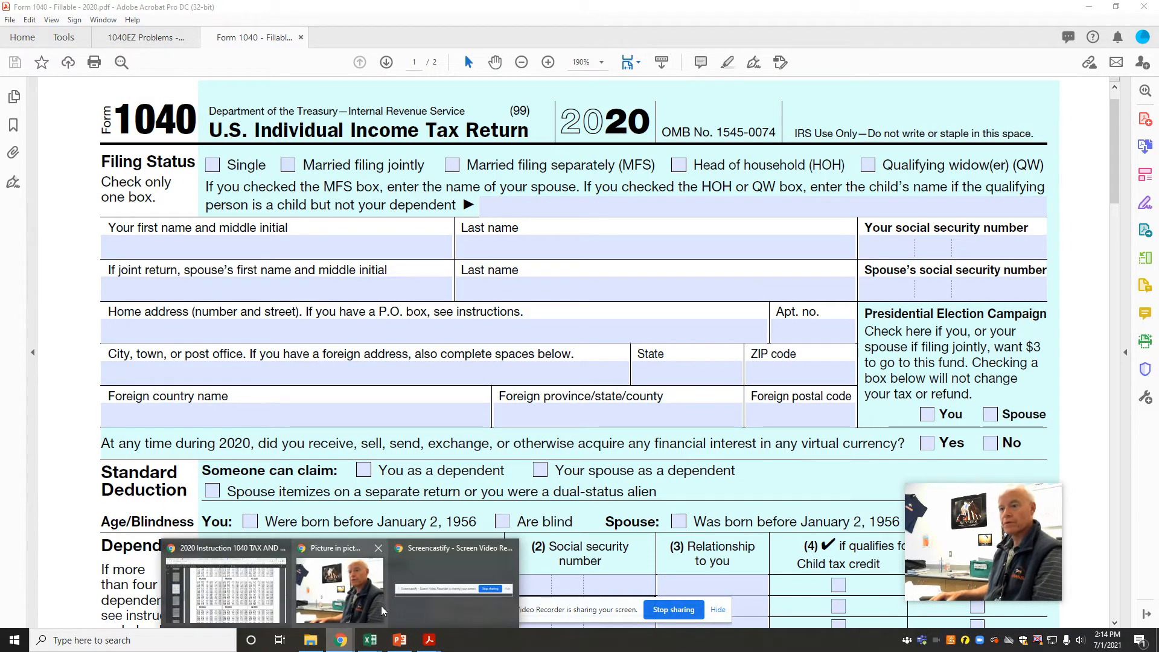
pyautogui.click(205, 544)
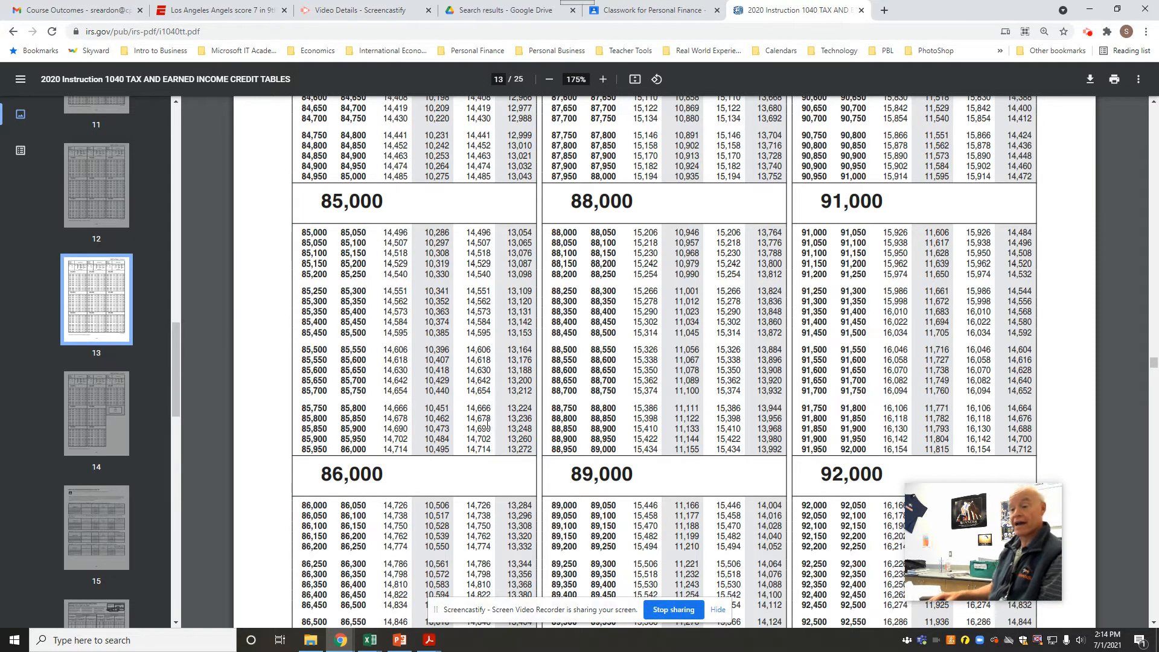
pyautogui.click(428, 642)
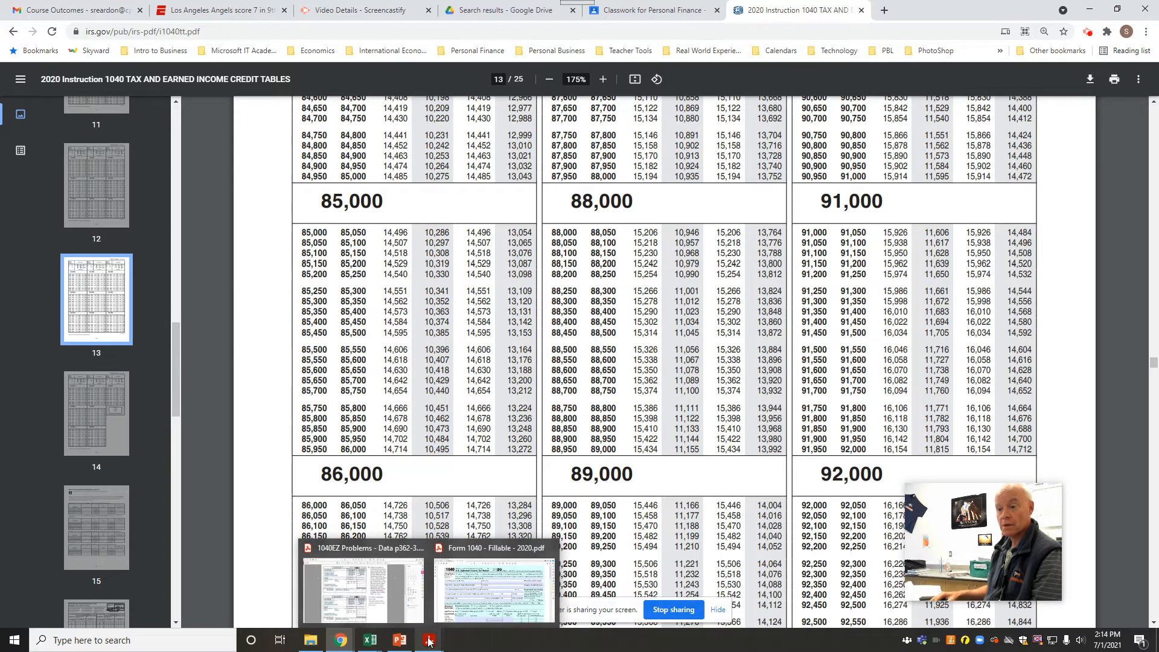
pyautogui.click(365, 587)
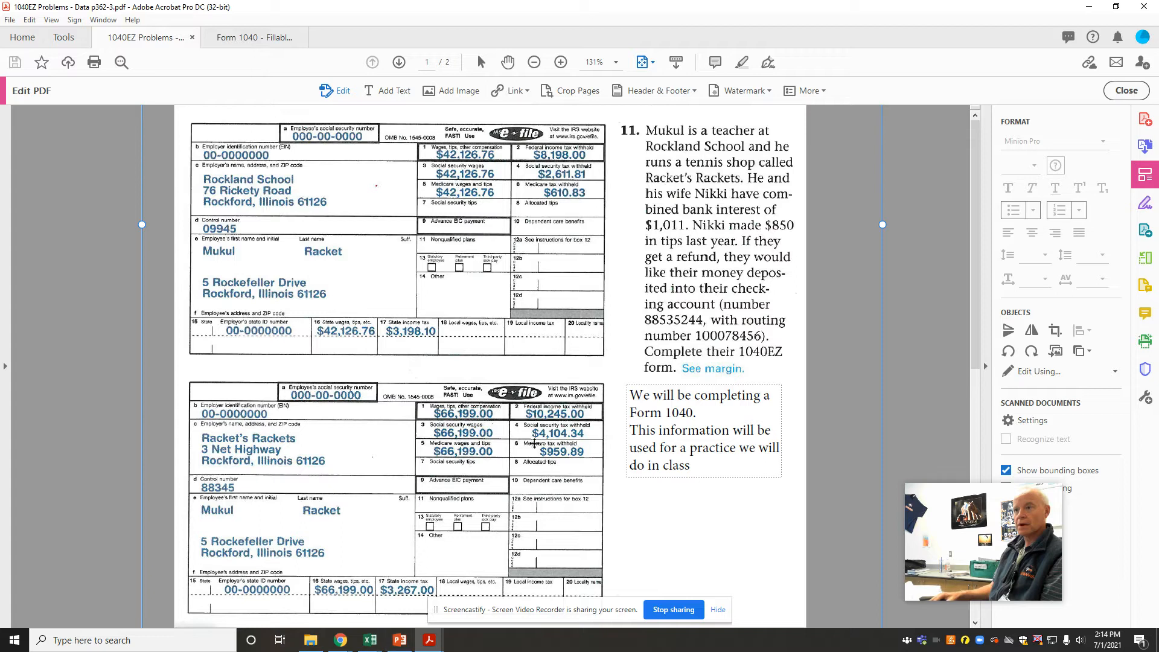
# Return to the fillable Form 1040 and set the filing status to Married filing jointly.
pyautogui.click(430, 640)
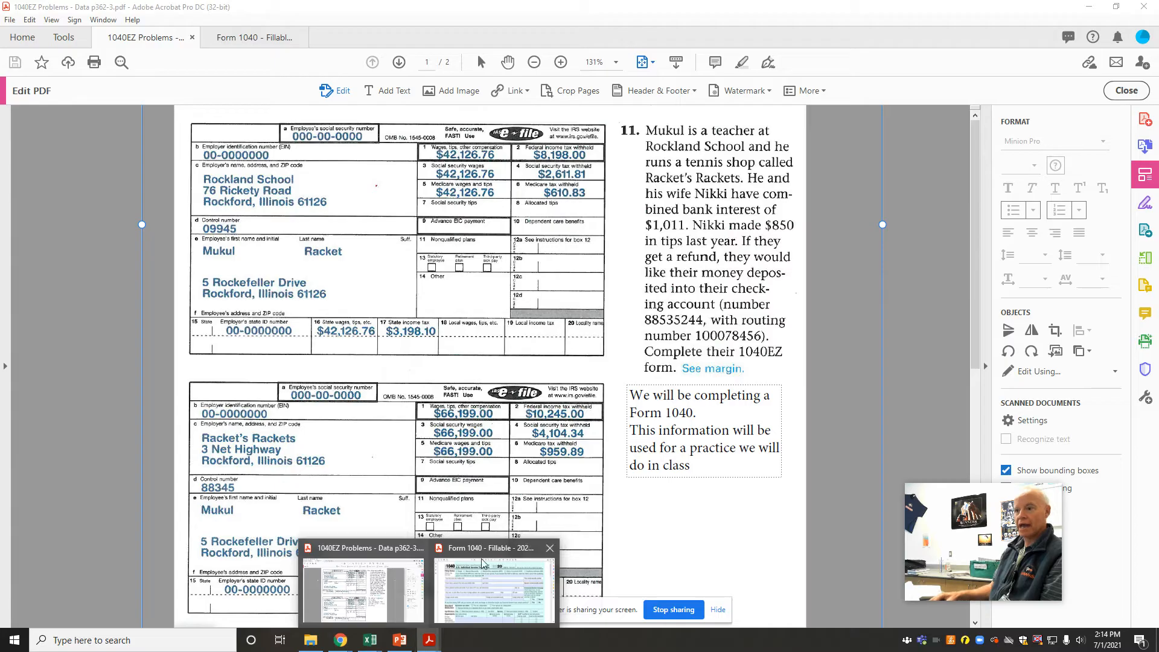
pyautogui.click(441, 631)
pyautogui.click(474, 595)
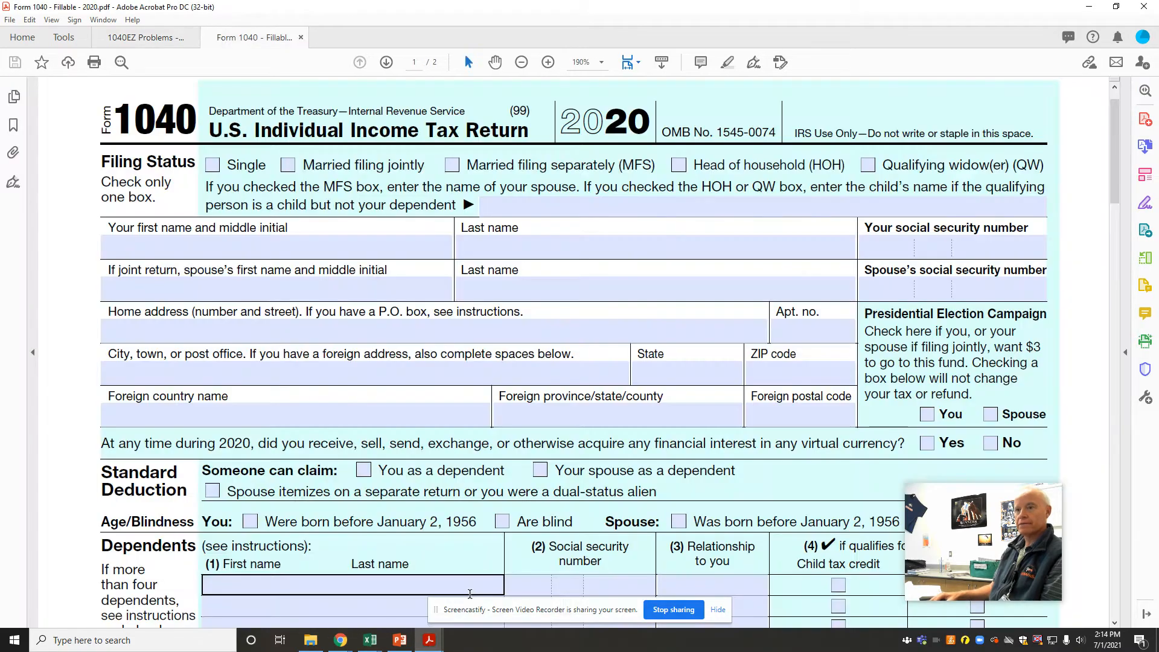
pyautogui.click(288, 166)
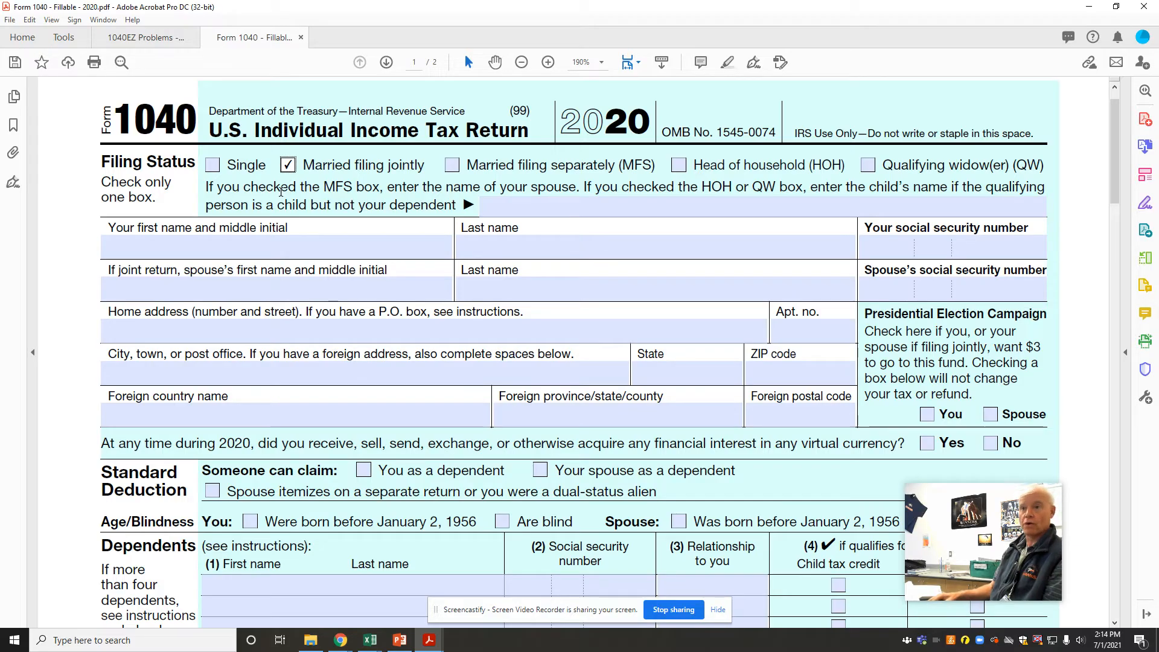
# Enter the taxpayer's first name, last name and social security number on Form 1040.
pyautogui.click(197, 252)
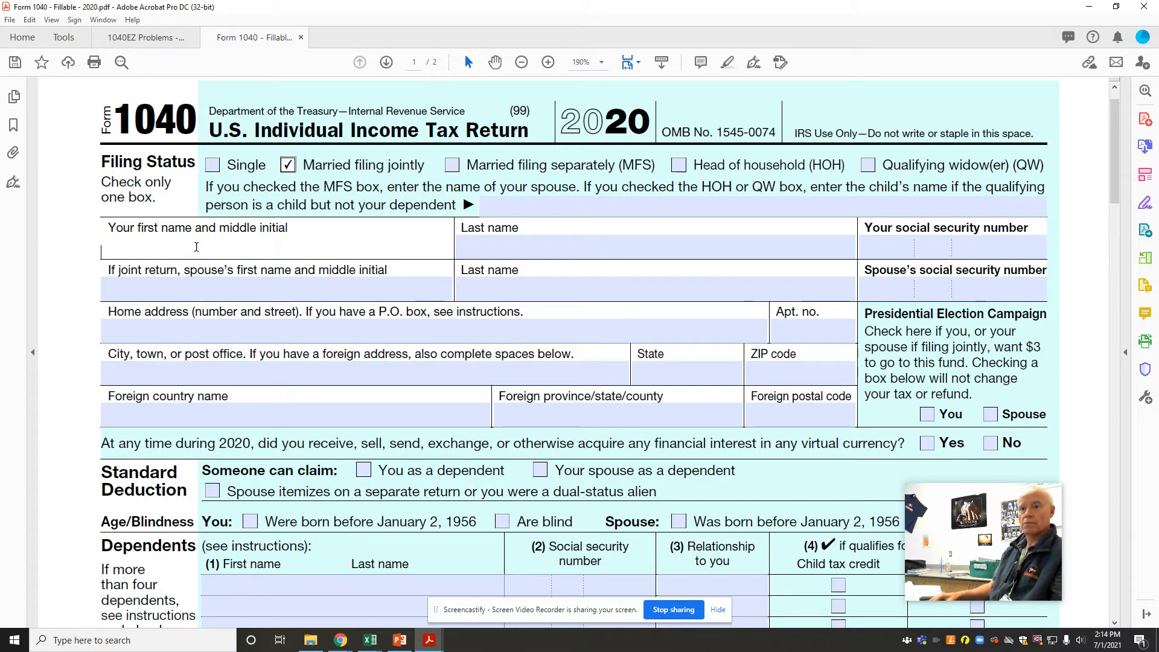
pyautogui.write('Mukul Ra')
pyautogui.press('BackSpace')
pyautogui.press('BackSpace')
pyautogui.press('BackSpace')
pyautogui.press('Tab')
pyautogui.write('Racket')
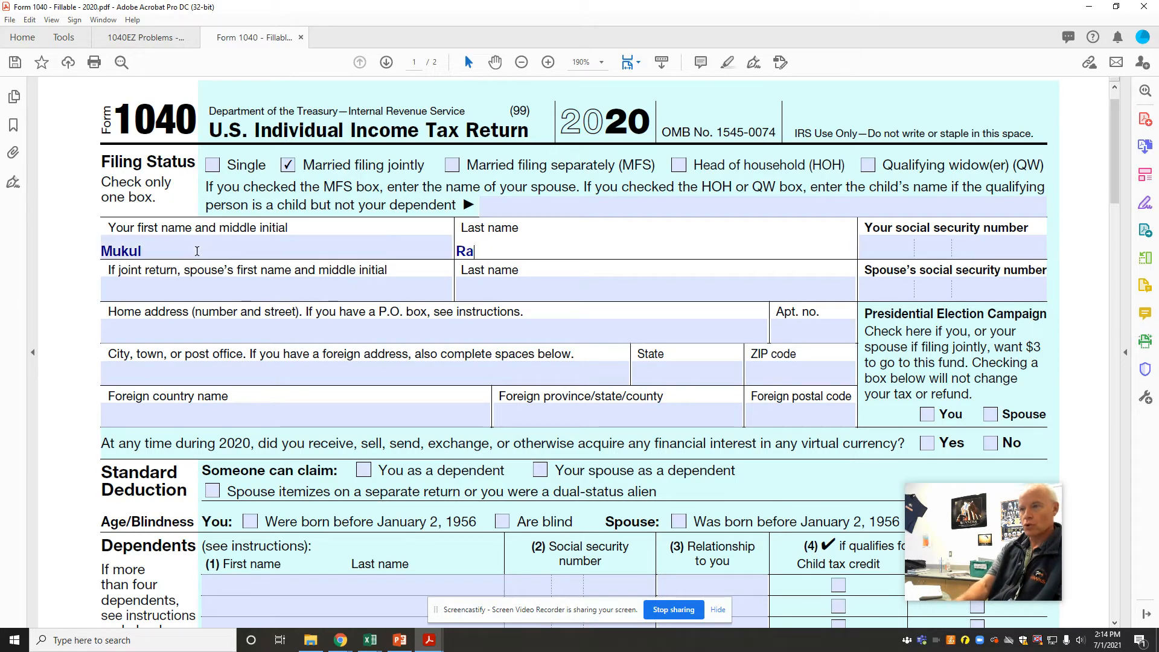
pyautogui.press('Tab')
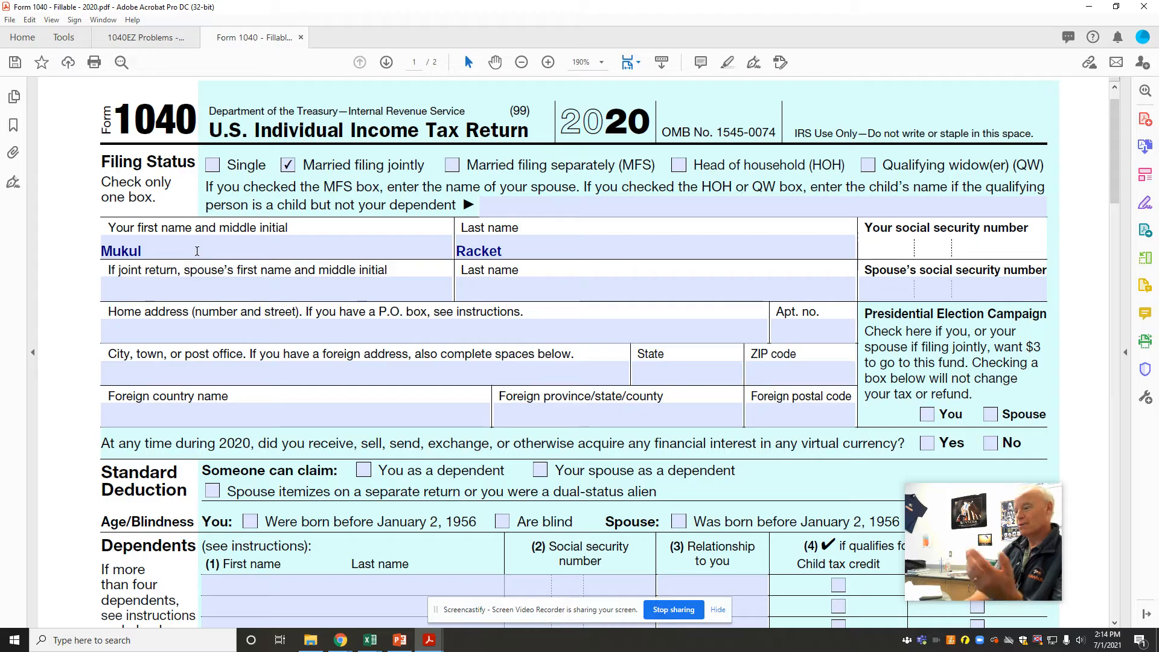
pyautogui.write('00')
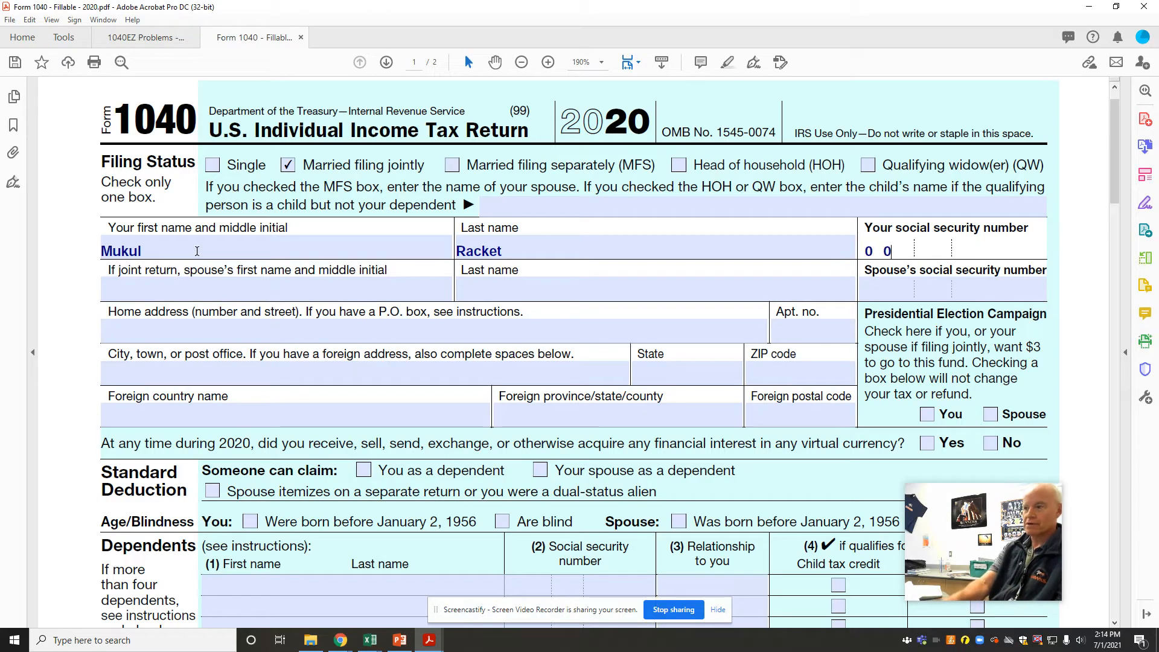
pyautogui.write('0000000')
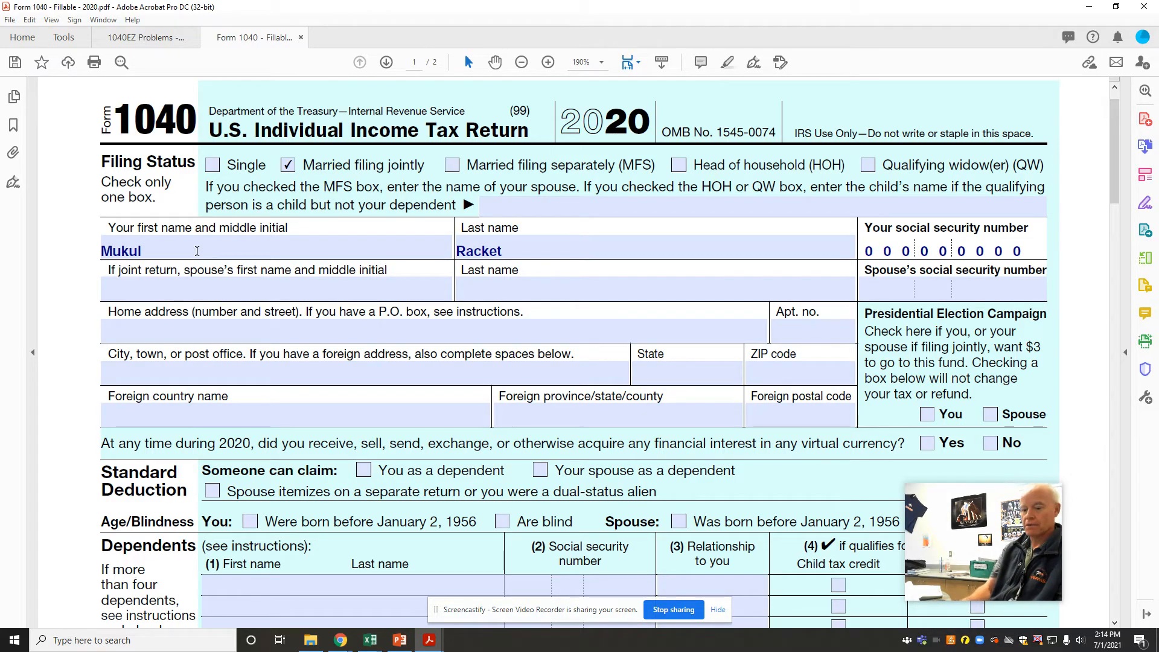
pyautogui.press('Tab')
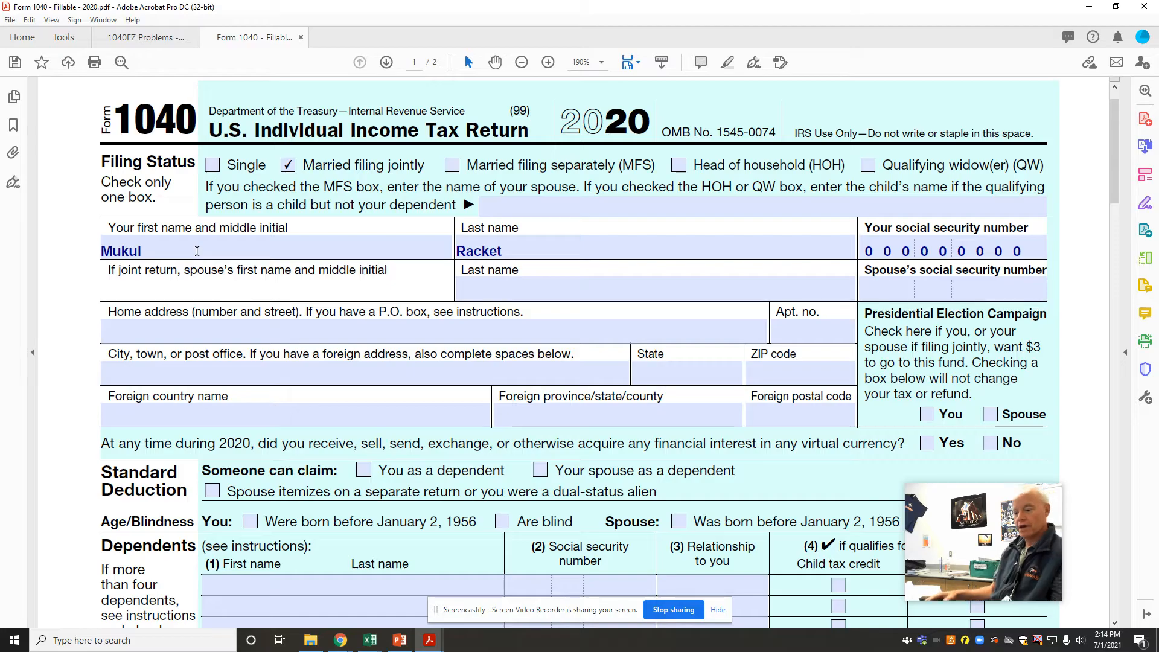
# Check the problem PDF for the spouse's details and enter the spouse's first name, last name and social security number on Form 1040.
pyautogui.hotkey('alt', 'Tab')
pyautogui.hotkey('alt', 'Tab')
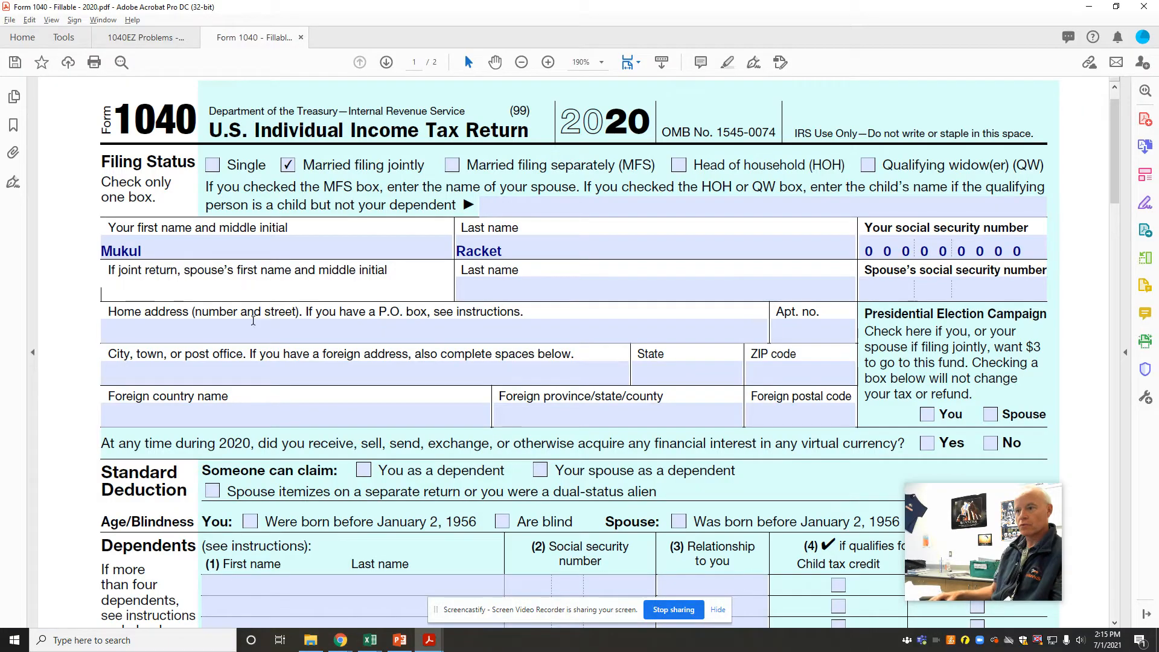
pyautogui.moveTo(429, 639)
pyautogui.click(395, 594)
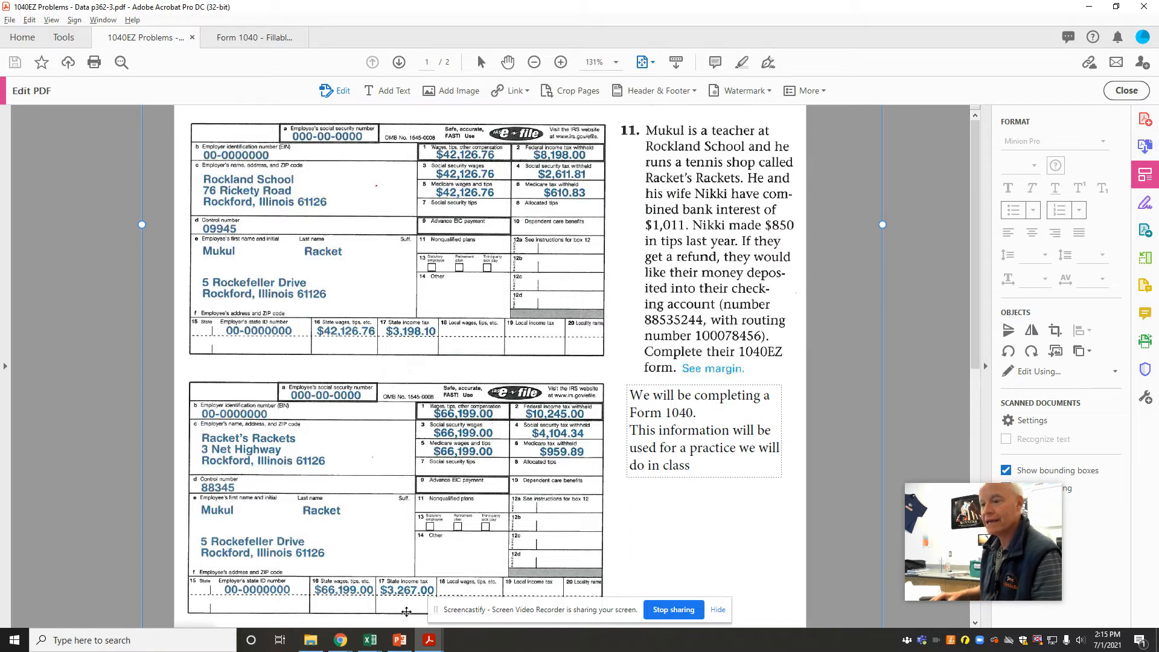
pyautogui.moveTo(429, 645)
pyautogui.click(495, 592)
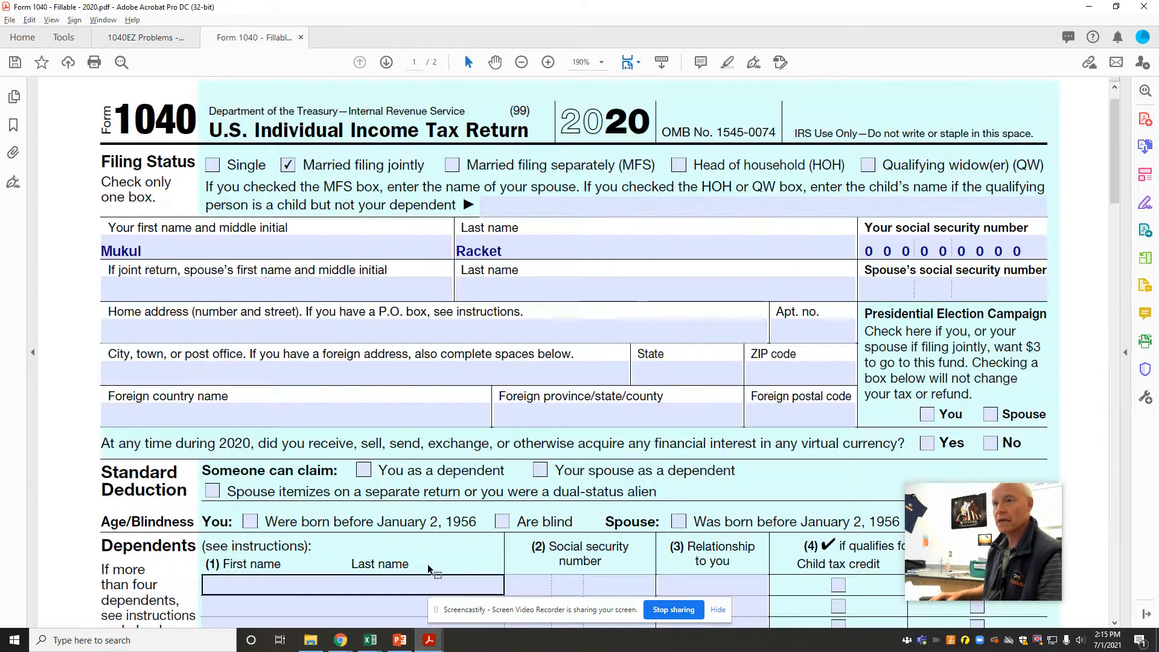
pyautogui.click(242, 298)
pyautogui.write('Nikki')
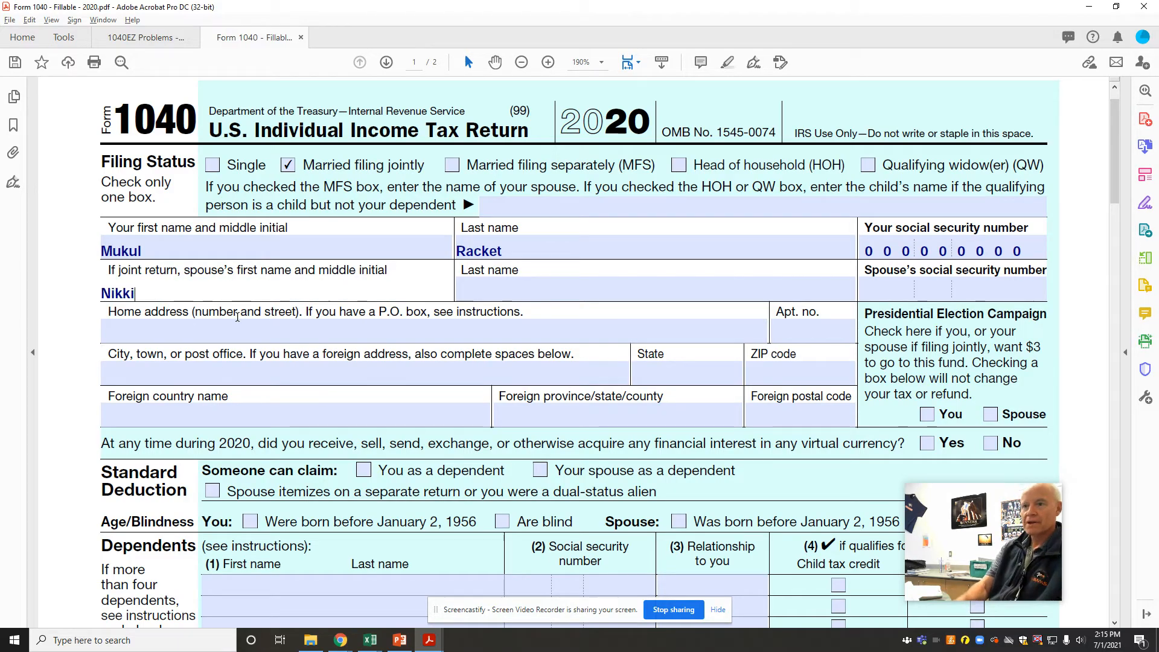
pyautogui.press('Tab')
pyautogui.write('Racket')
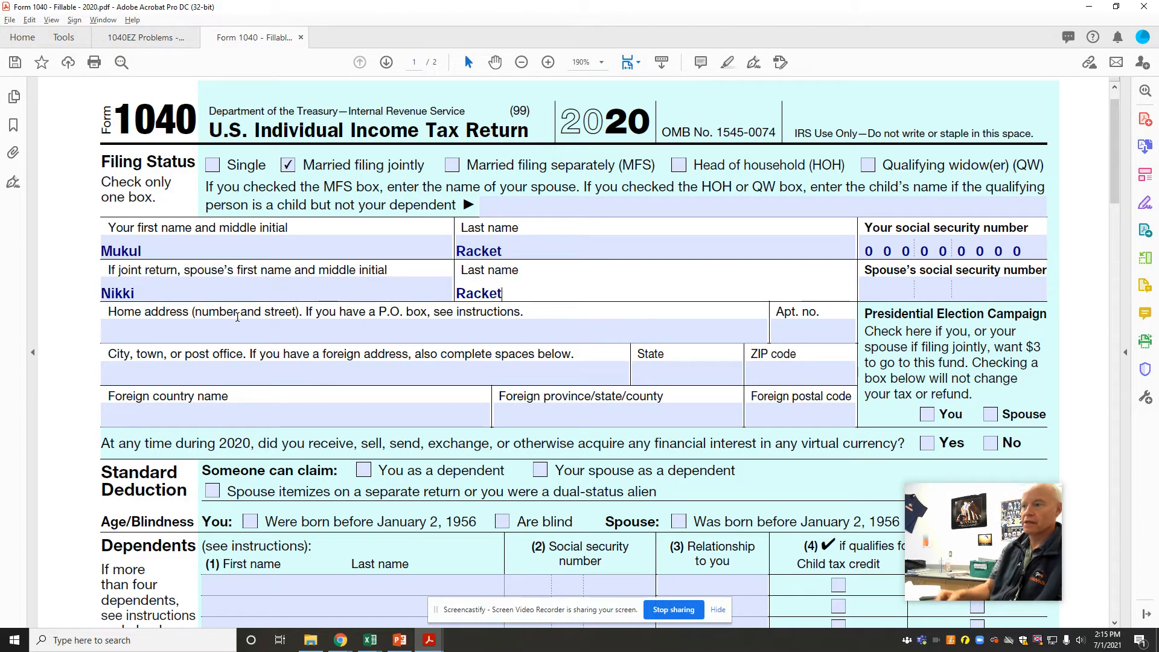
pyautogui.press('Tab')
pyautogui.write('0')
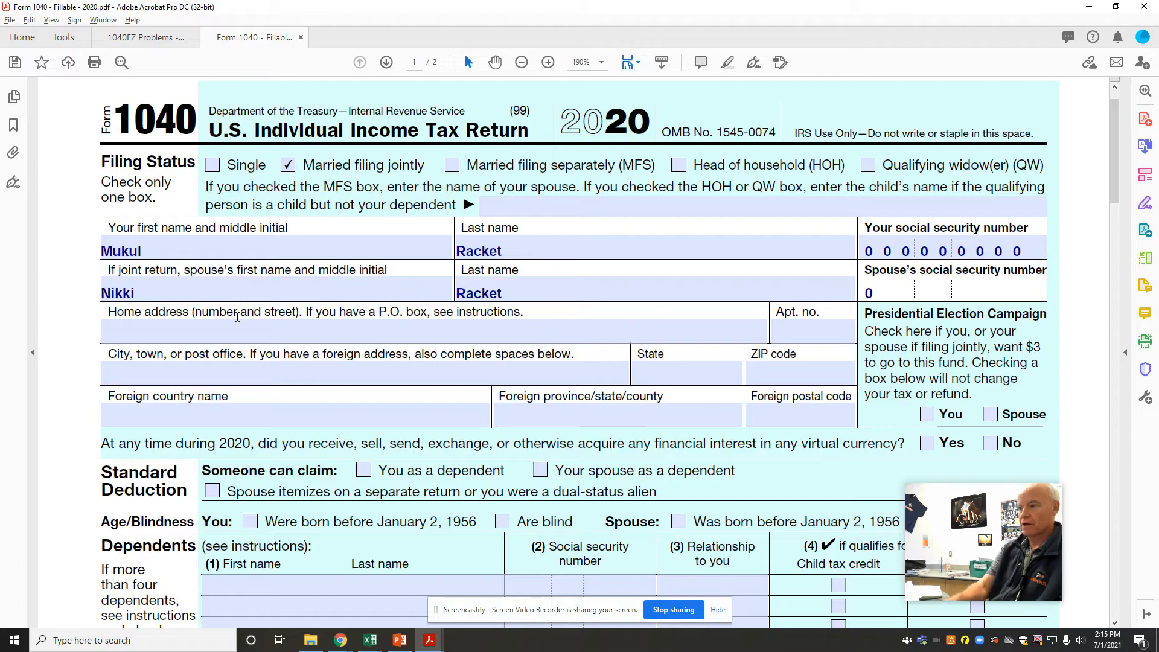
pyautogui.write('00000000')
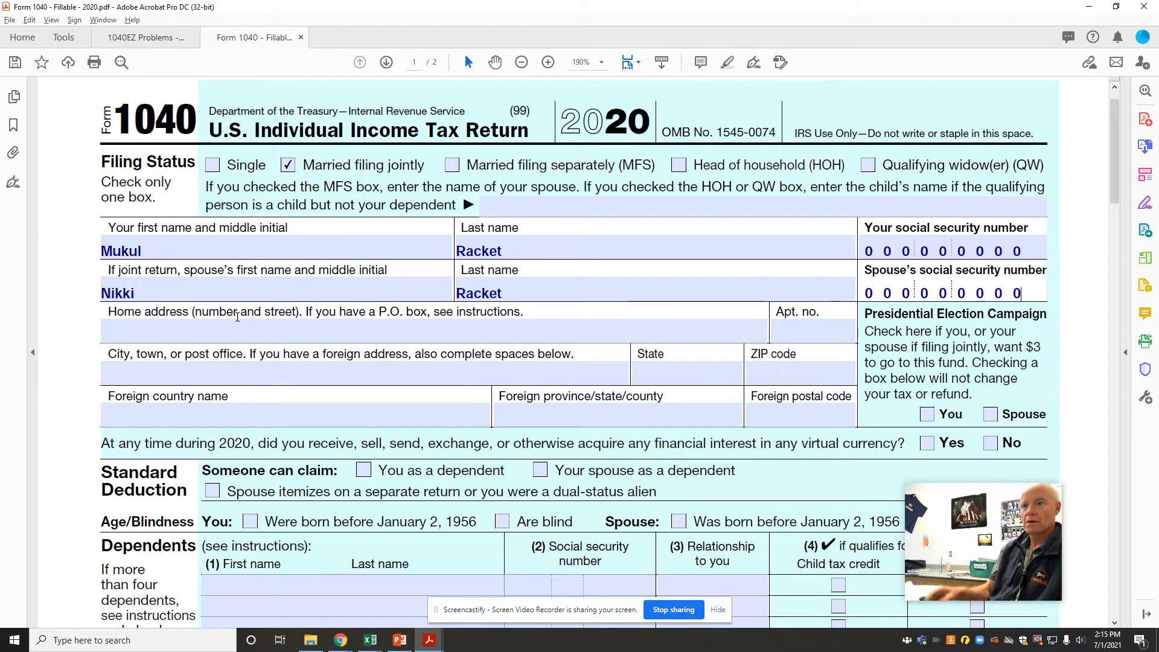
# Enter the couple's street address in the home address field.
pyautogui.click(130, 329)
pyautogui.write('5 RE')
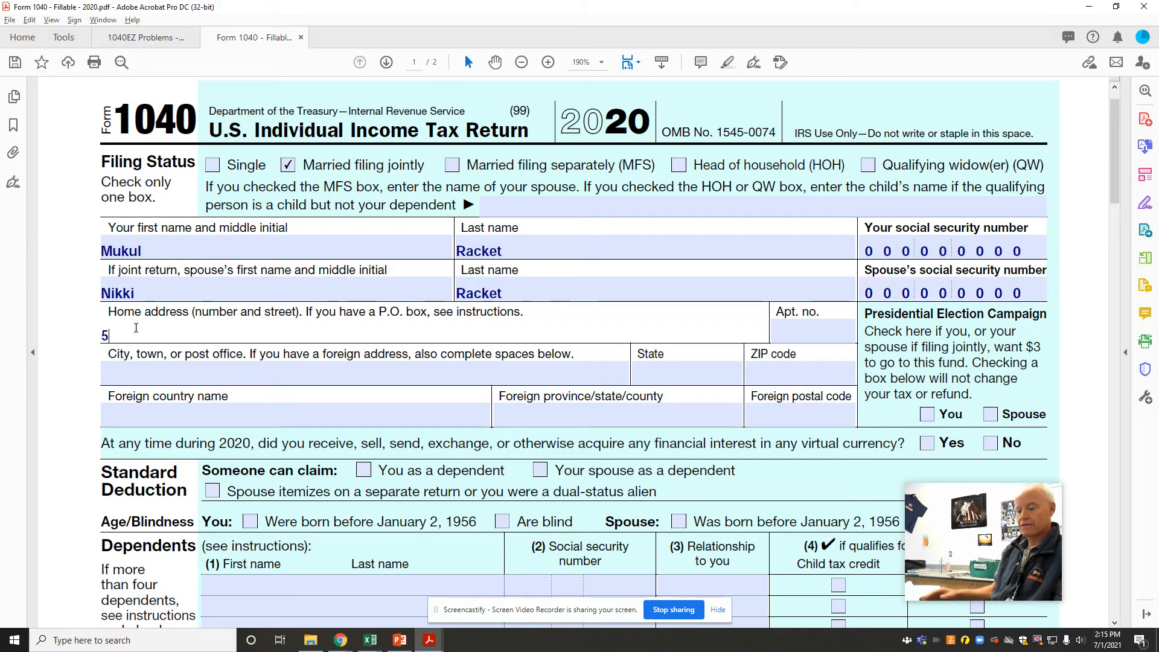
pyautogui.press('BackSpace')
pyautogui.press('BackSpace')
pyautogui.write('Ro')
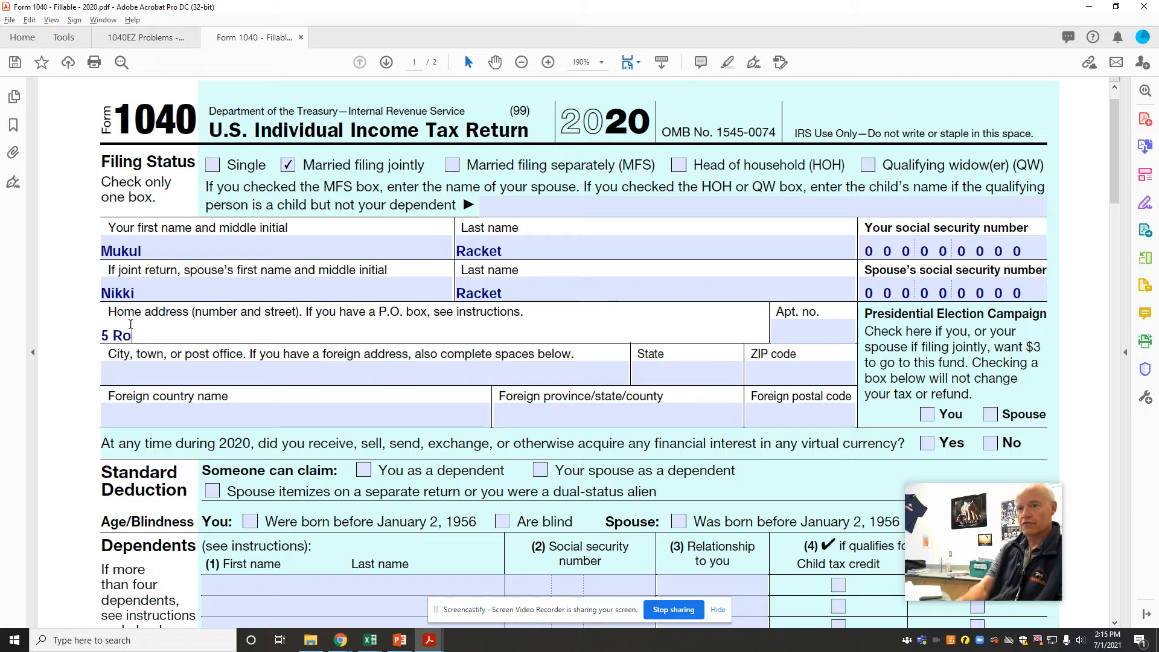
pyautogui.write('ckefe')
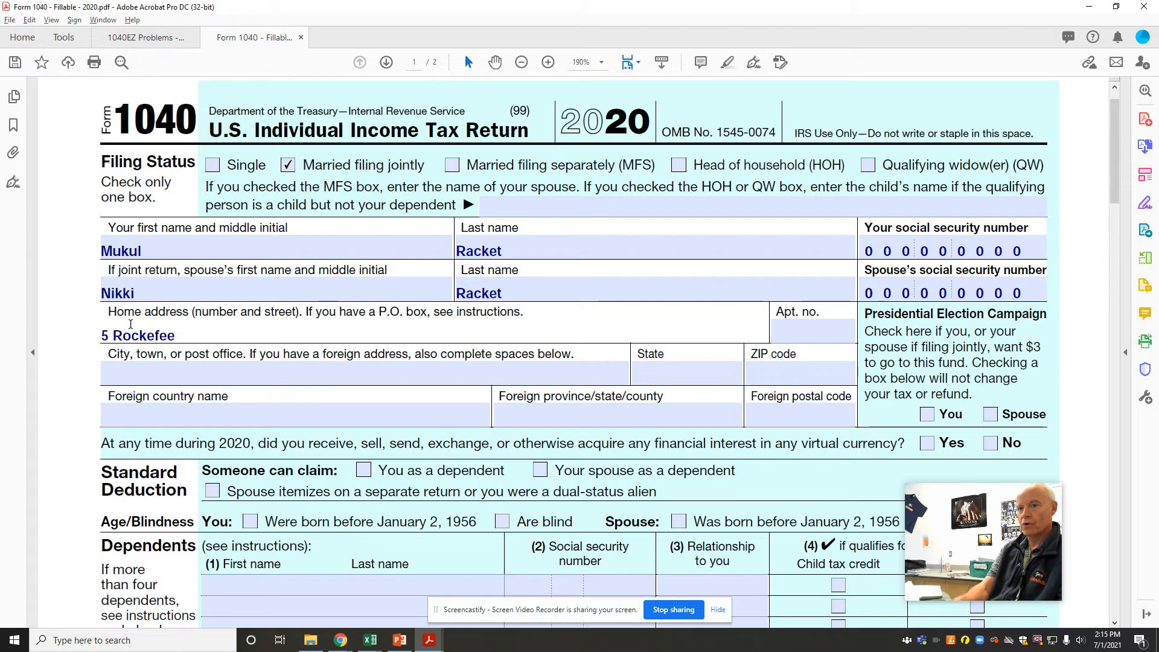
pyautogui.write('ller Drive')
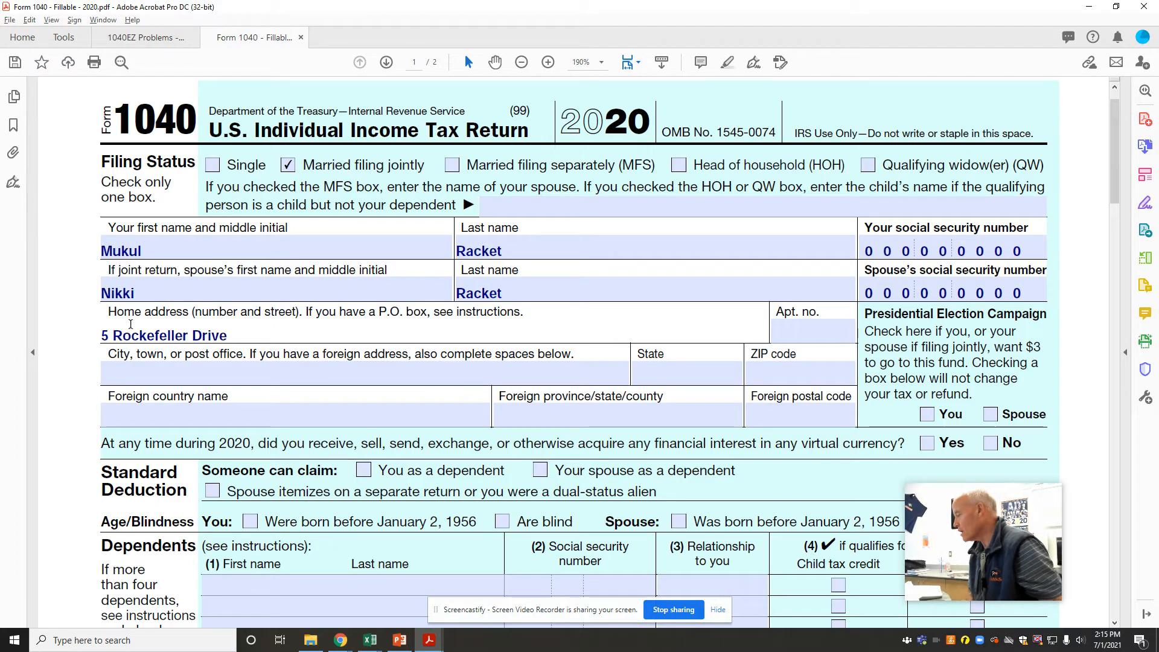
pyautogui.press('Tab')
# Fill in the city, state and ZIP code of the couple's home address.
pyautogui.click(116, 372)
pyautogui.write('Rockford')
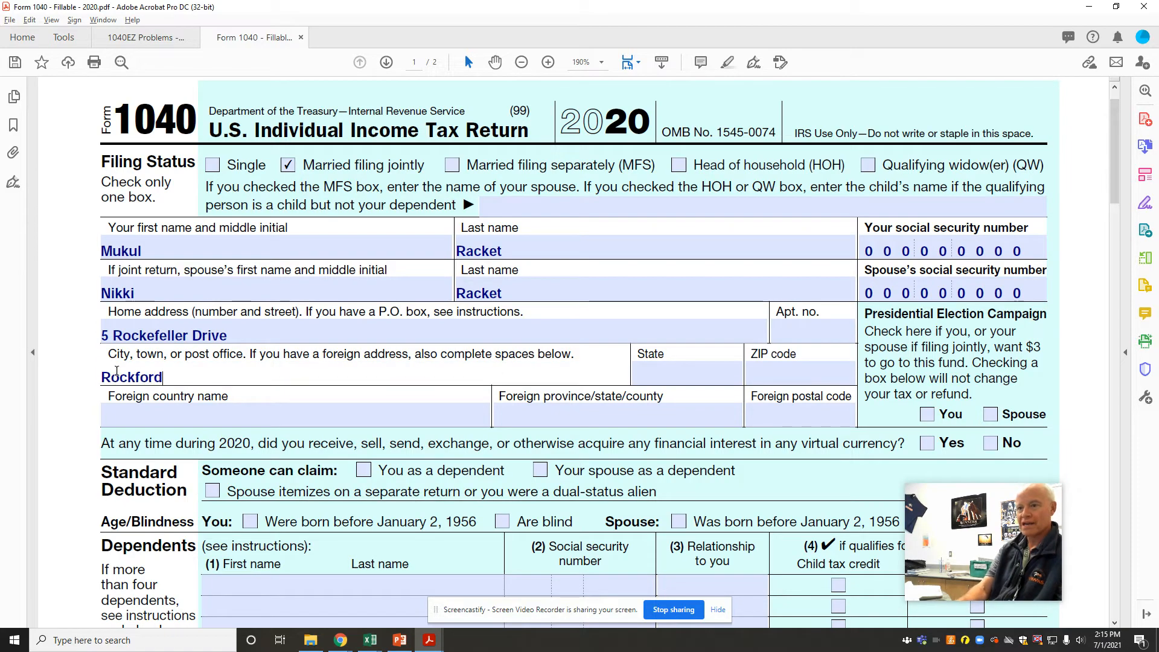
pyautogui.press('Tab')
pyautogui.write('IL')
pyautogui.press('Tab')
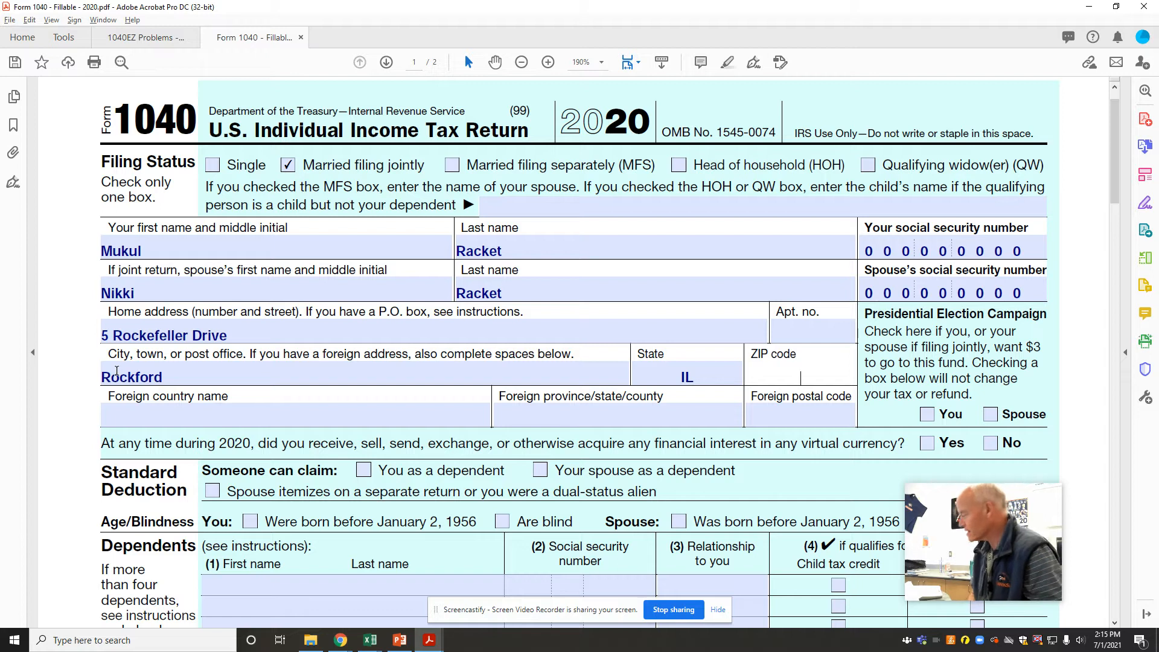
pyautogui.write('61126')
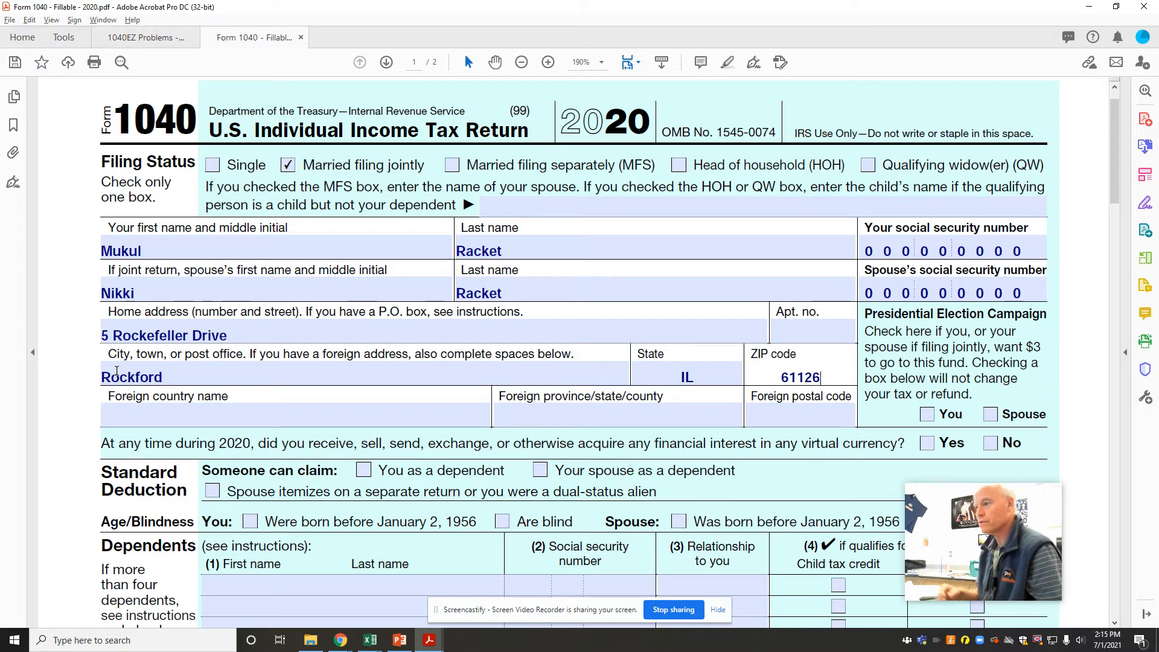
pyautogui.click(797, 420)
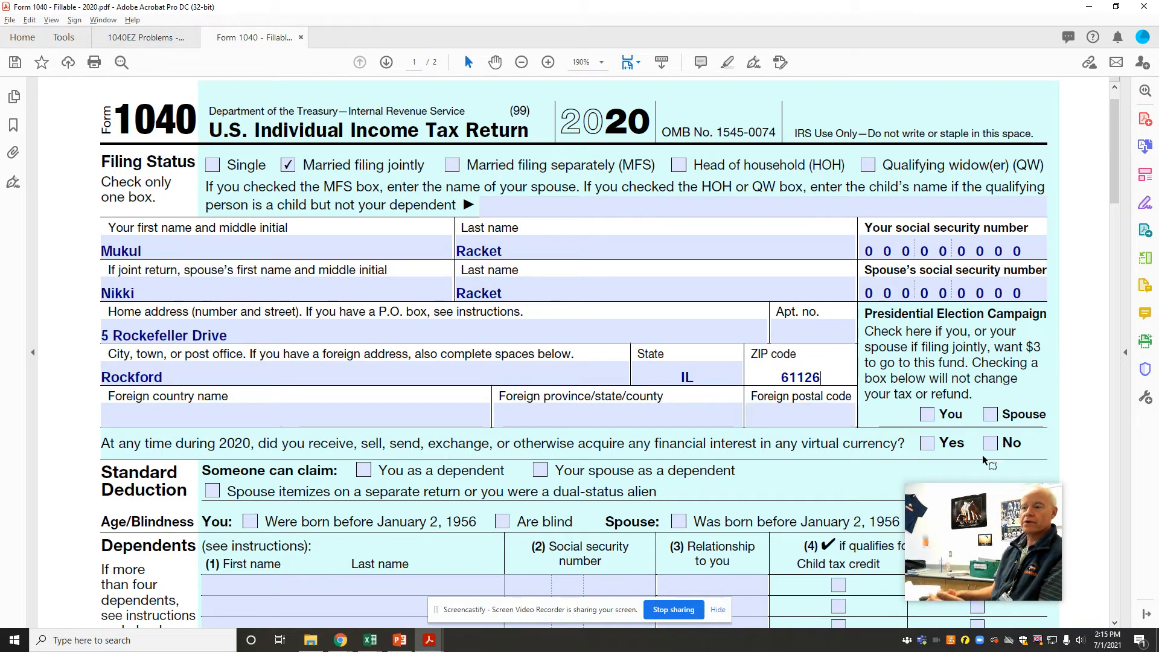
# Mark both You and Spouse for the Presidential Election Campaign and answer No to the virtual currency question.
pyautogui.click(927, 414)
pyautogui.click(991, 415)
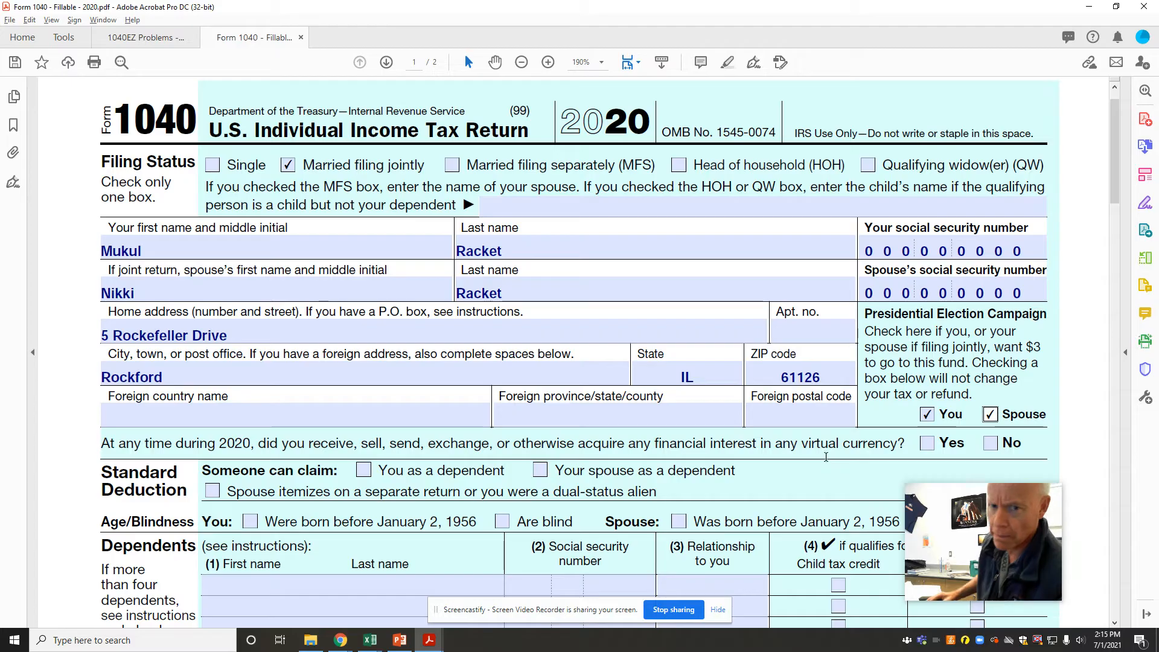
pyautogui.click(984, 449)
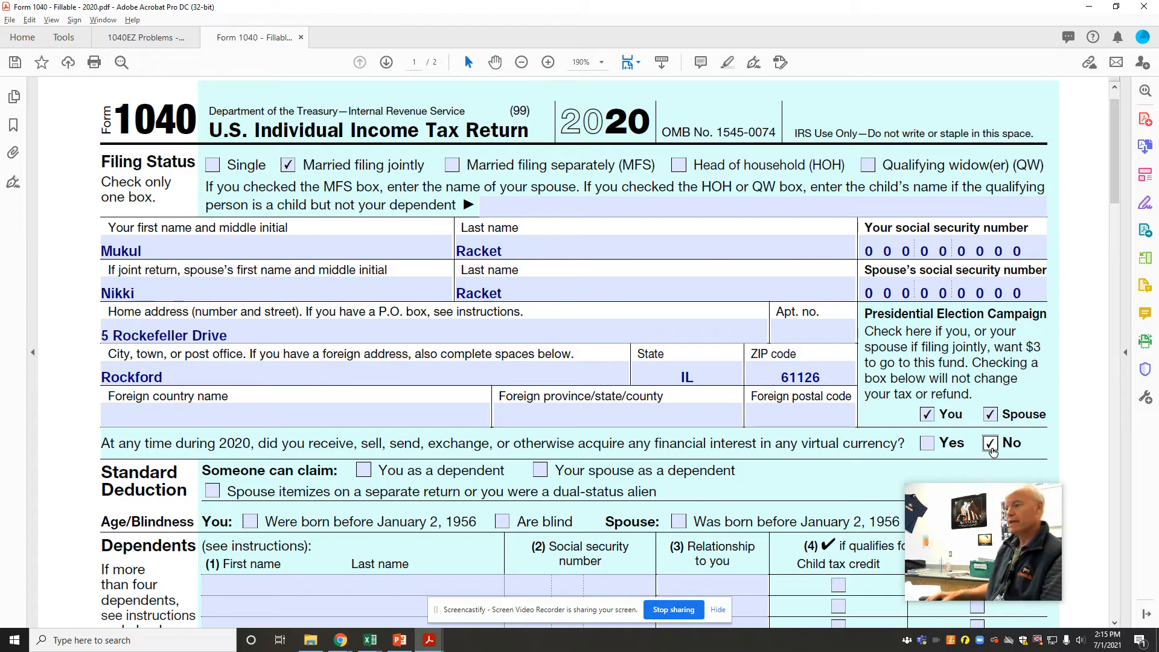
# Check the W-2 wages and tips in the problem PDF and enter 109176 as wages, salaries and tips on line 1.
pyautogui.moveTo(1116, 192); pyautogui.dragTo(1115, 221)
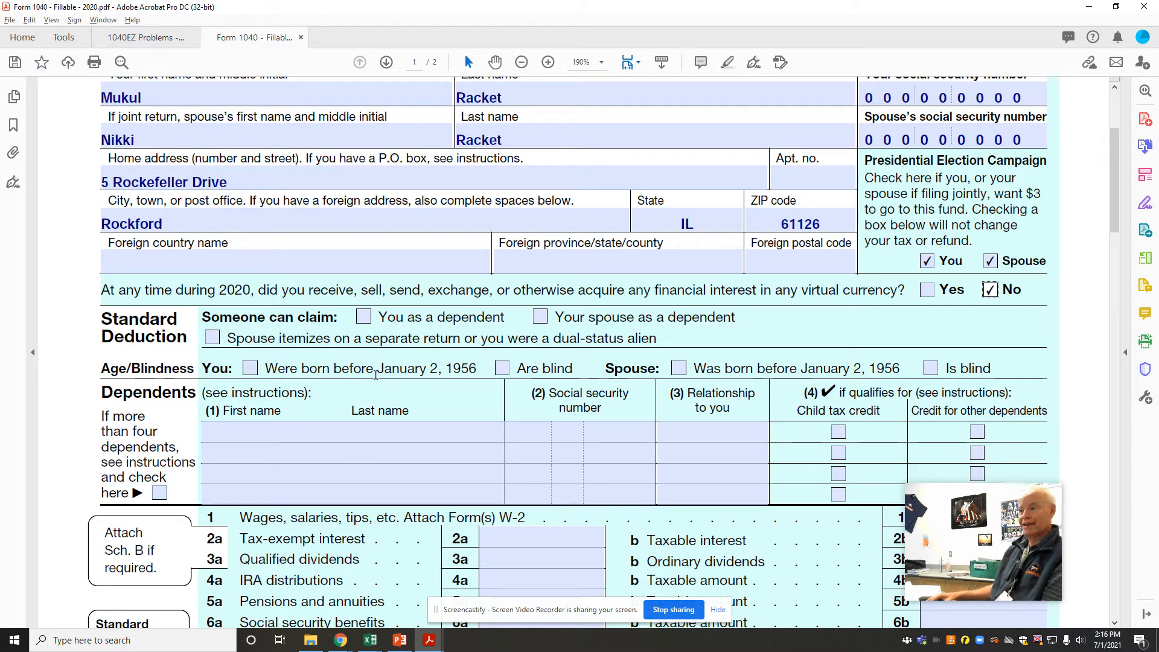
pyautogui.moveTo(1113, 212); pyautogui.dragTo(1090, 264)
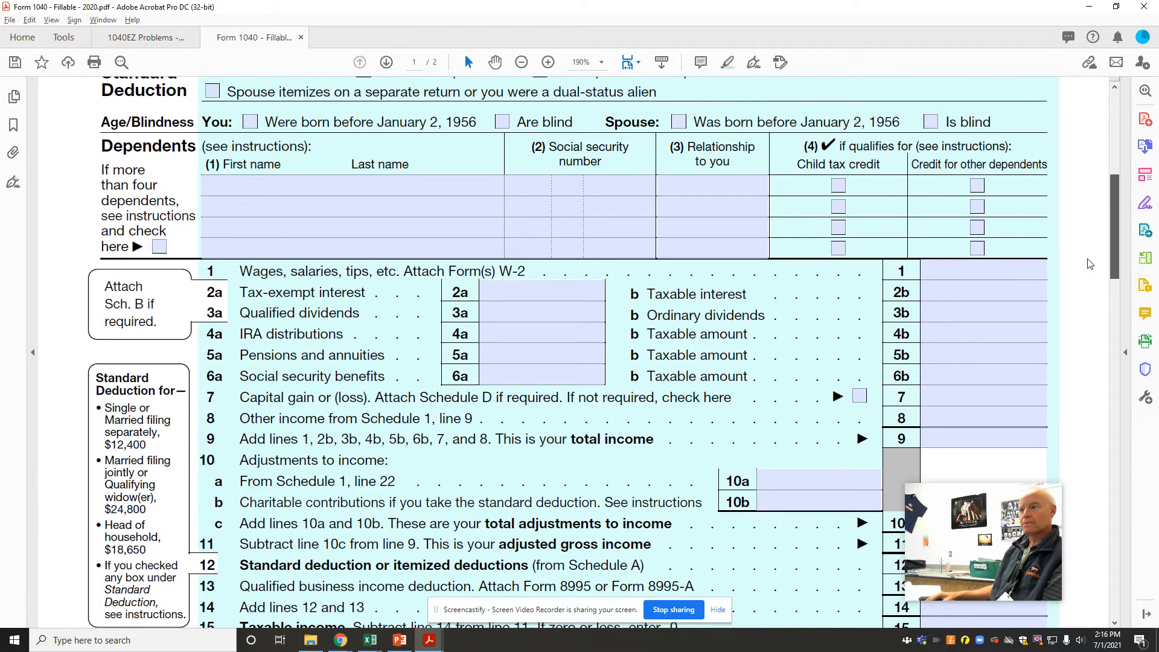
pyautogui.click(950, 272)
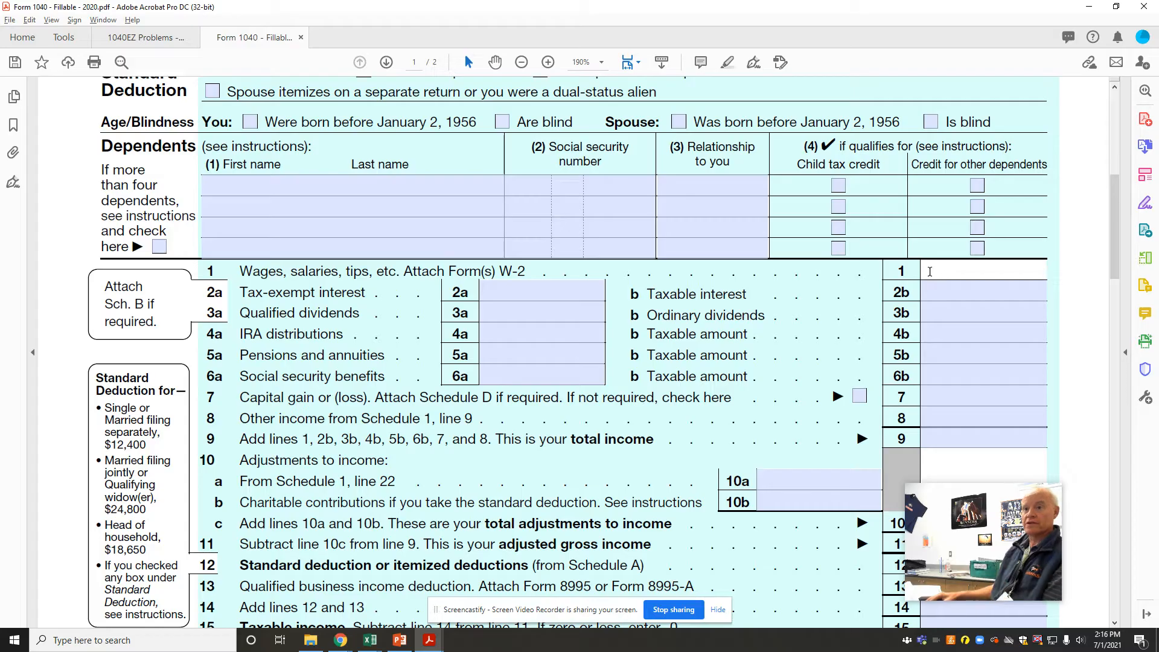
pyautogui.moveTo(433, 644)
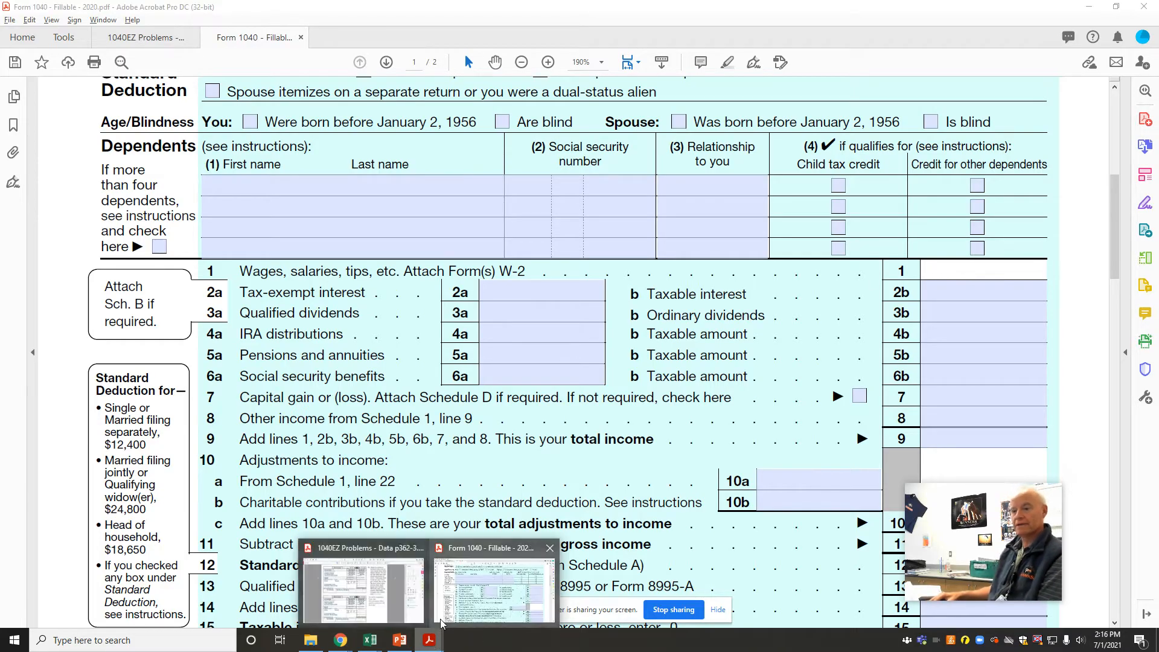
pyautogui.click(357, 578)
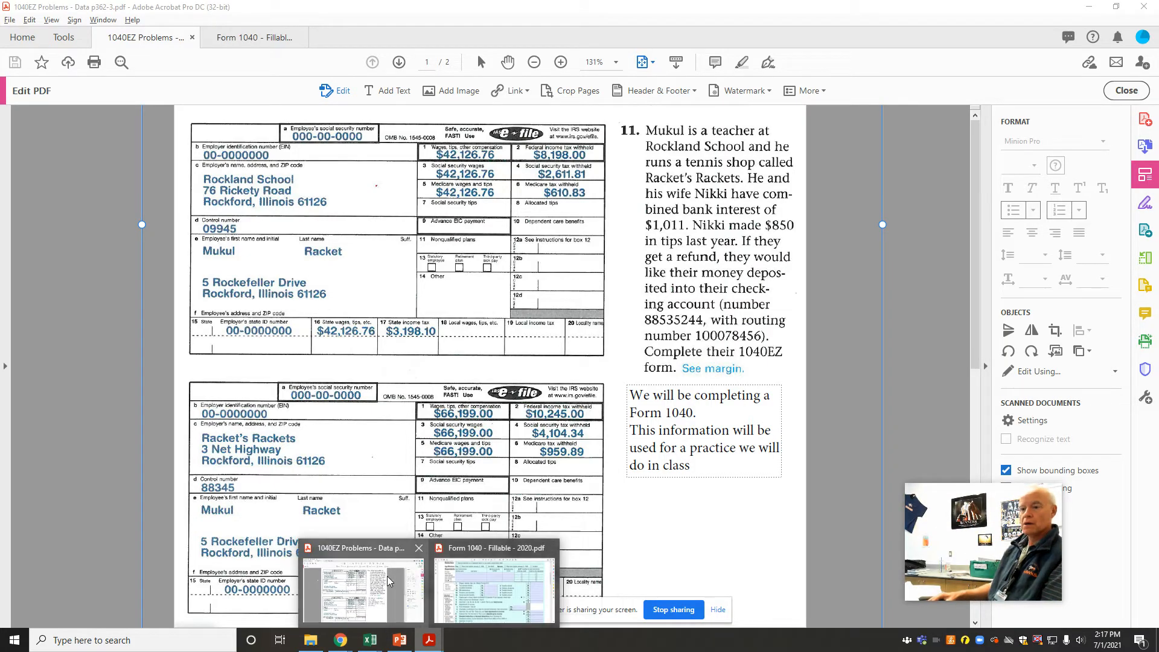
pyautogui.moveTo(429, 640)
pyautogui.click(492, 589)
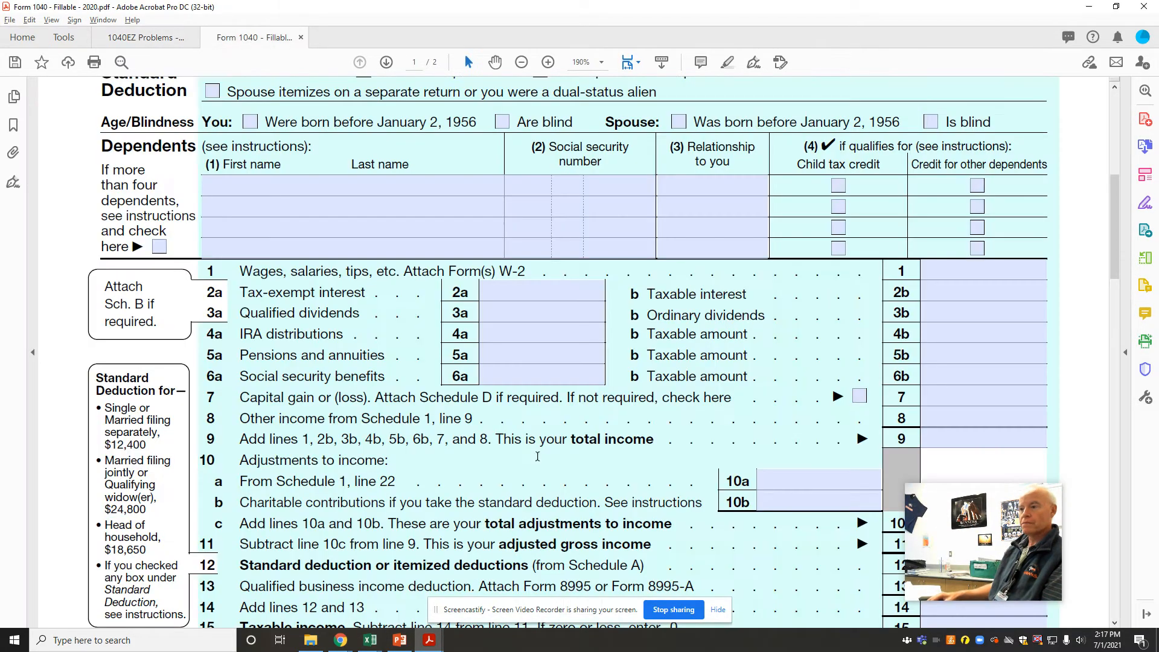
pyautogui.click(924, 270)
pyautogui.write('10')
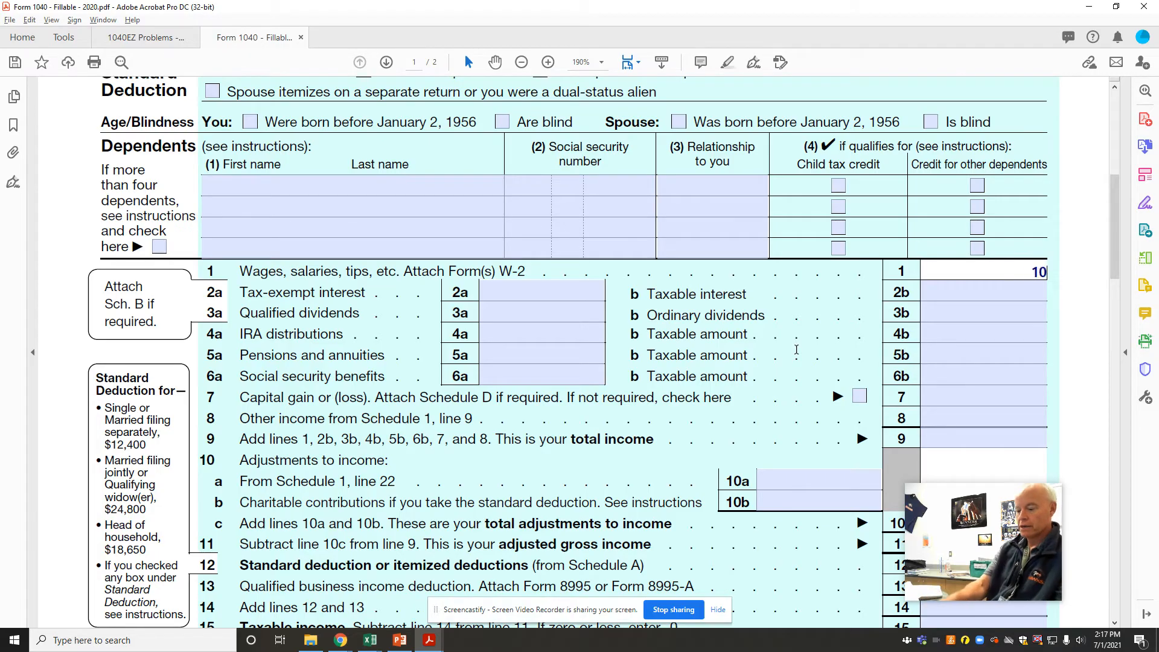
pyautogui.write('9176')
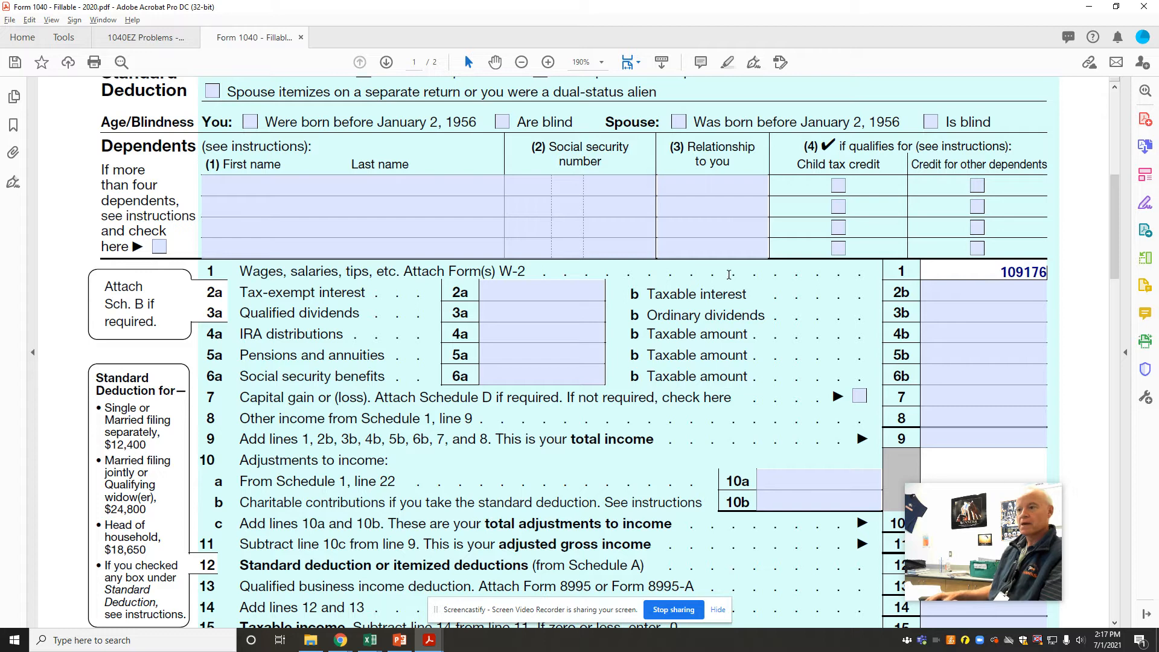
pyautogui.press('Tab')
# Check the bank interest in the problem PDF, then enter 1011 as taxable interest on line 2b and 110187 as total income on line 9.
pyautogui.moveTo(433, 641)
pyautogui.click(416, 558)
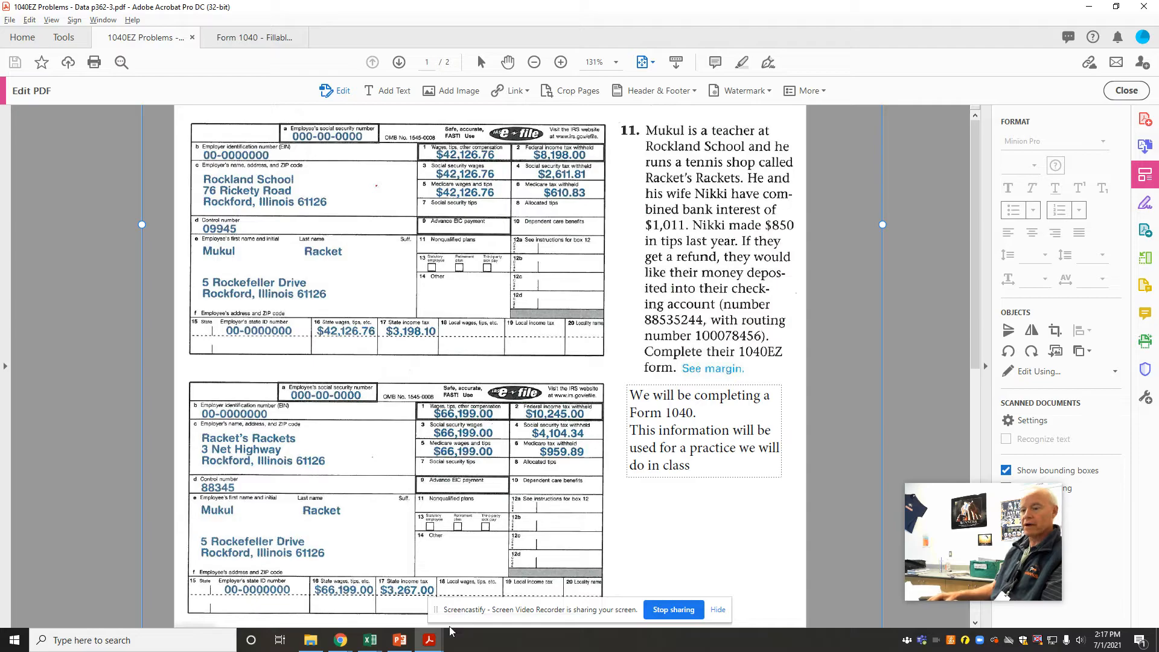
pyautogui.moveTo(429, 640)
pyautogui.click(497, 598)
pyautogui.click(1015, 304)
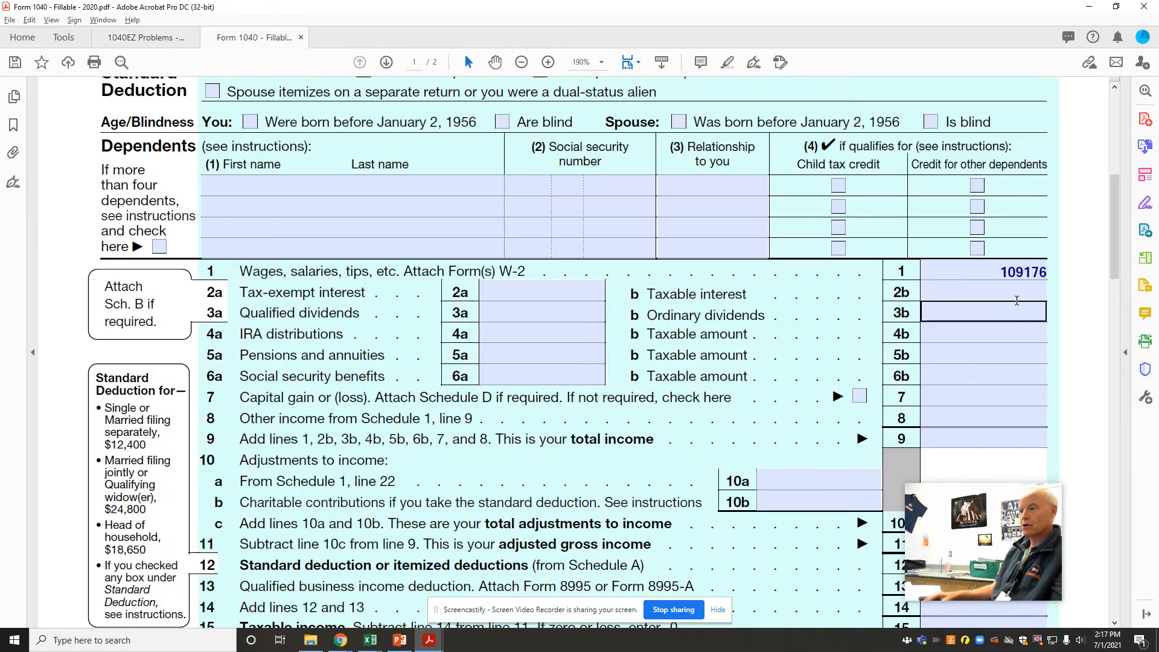
pyautogui.click(1015, 299)
pyautogui.write('1011')
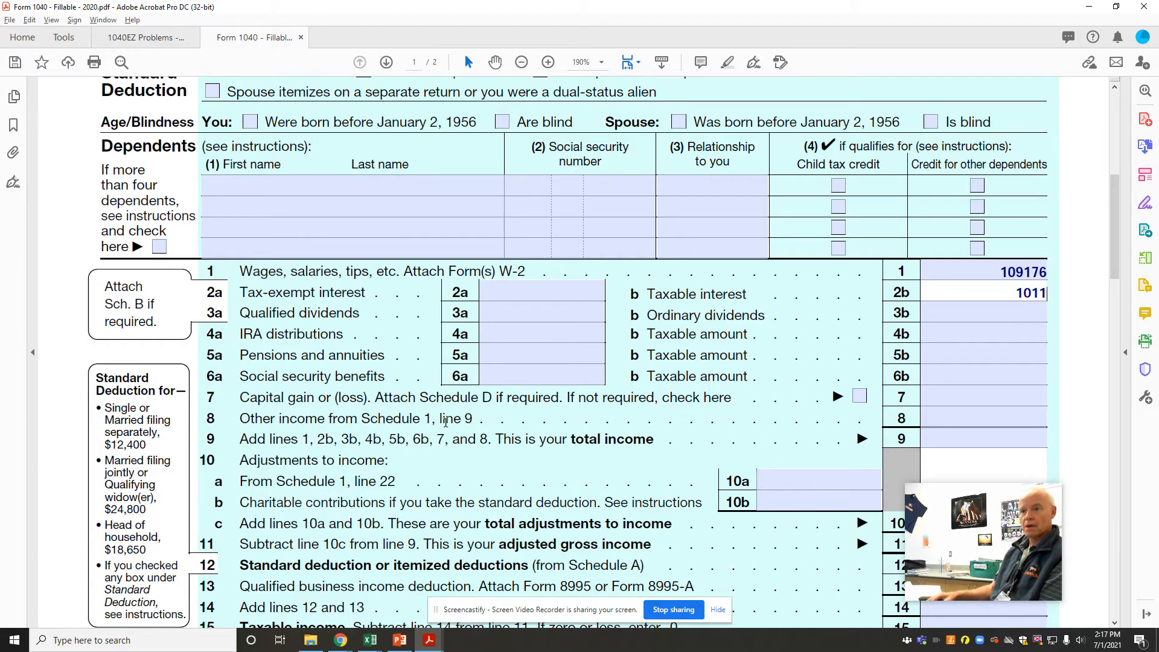
pyautogui.click(966, 441)
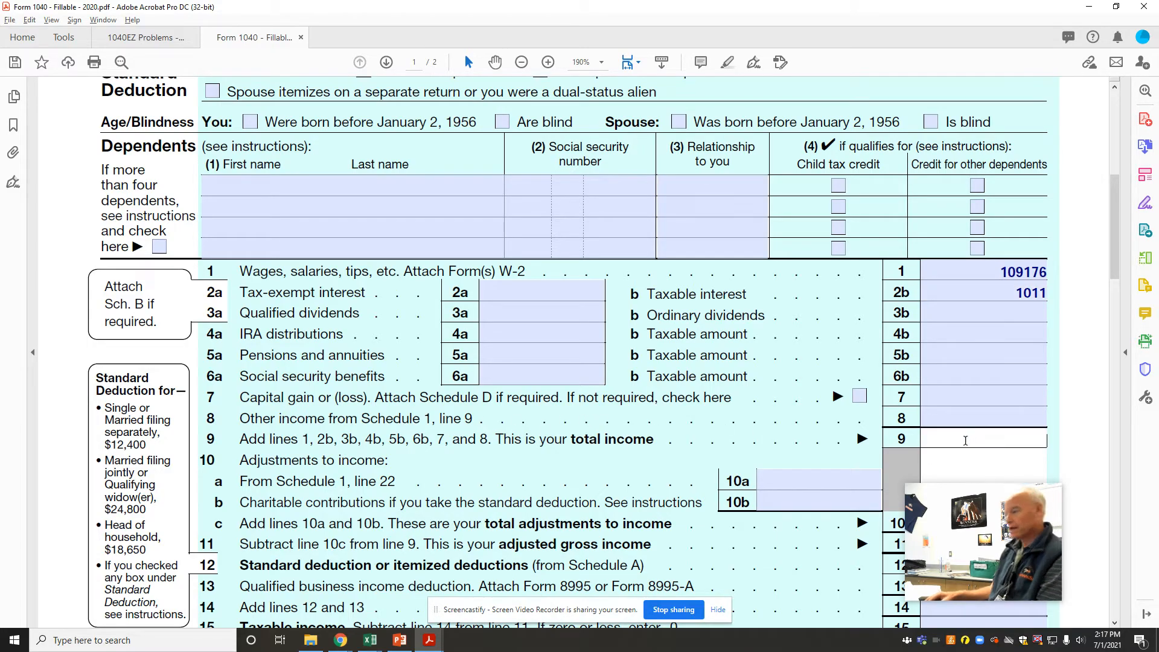
pyautogui.write('110187')
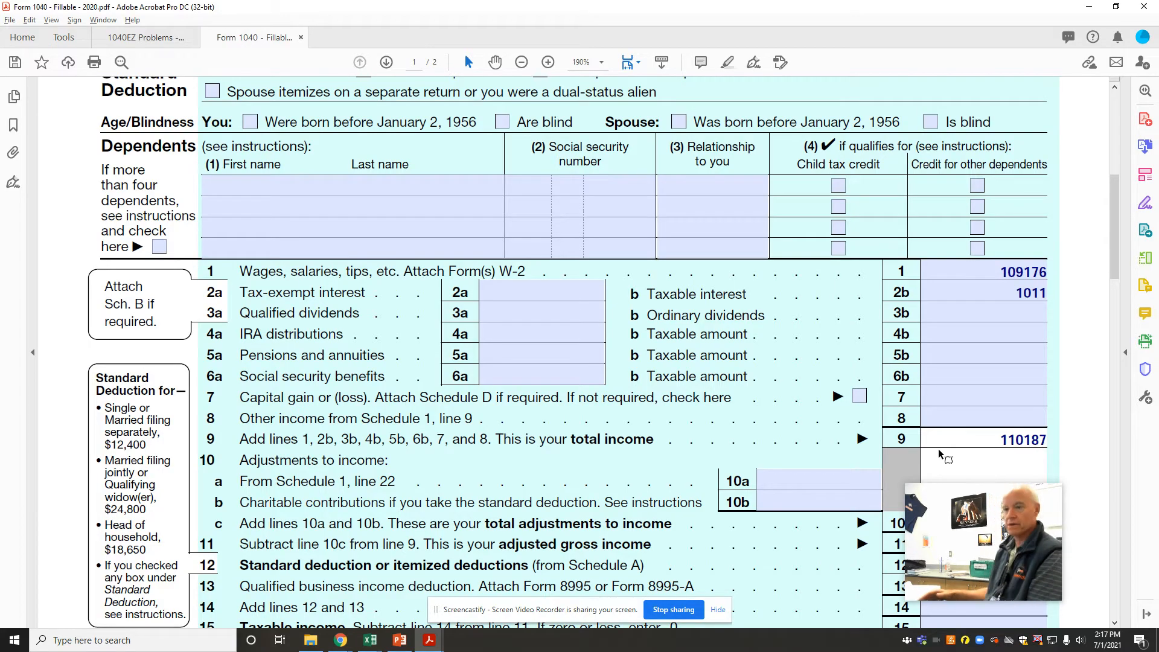
# Enter 0 as total adjustments to income on line 10c and 110187 as adjusted gross income on line 11.
pyautogui.moveTo(1118, 248); pyautogui.dragTo(1112, 274)
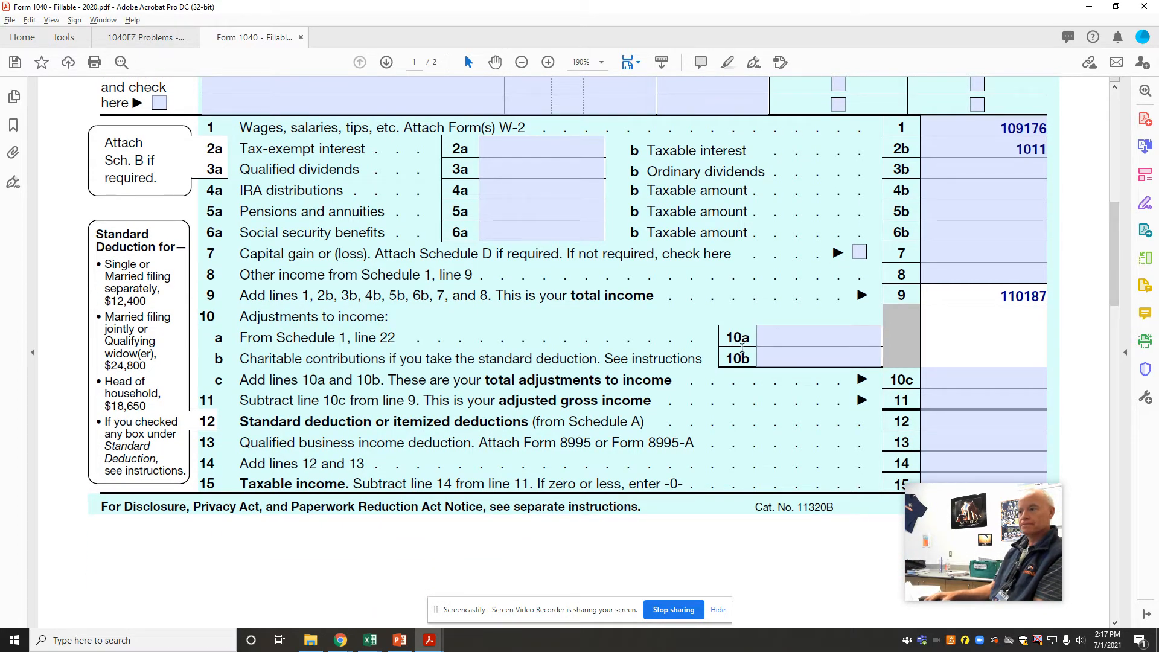
pyautogui.click(437, 612)
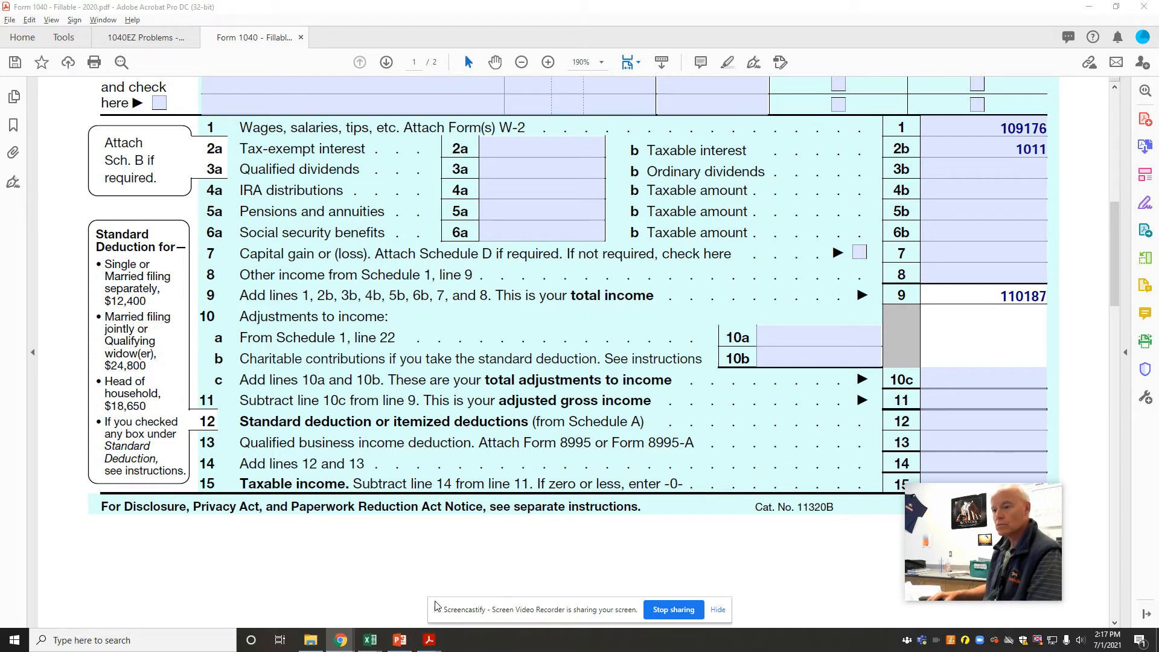
pyautogui.moveTo(436, 612); pyautogui.dragTo(432, 623)
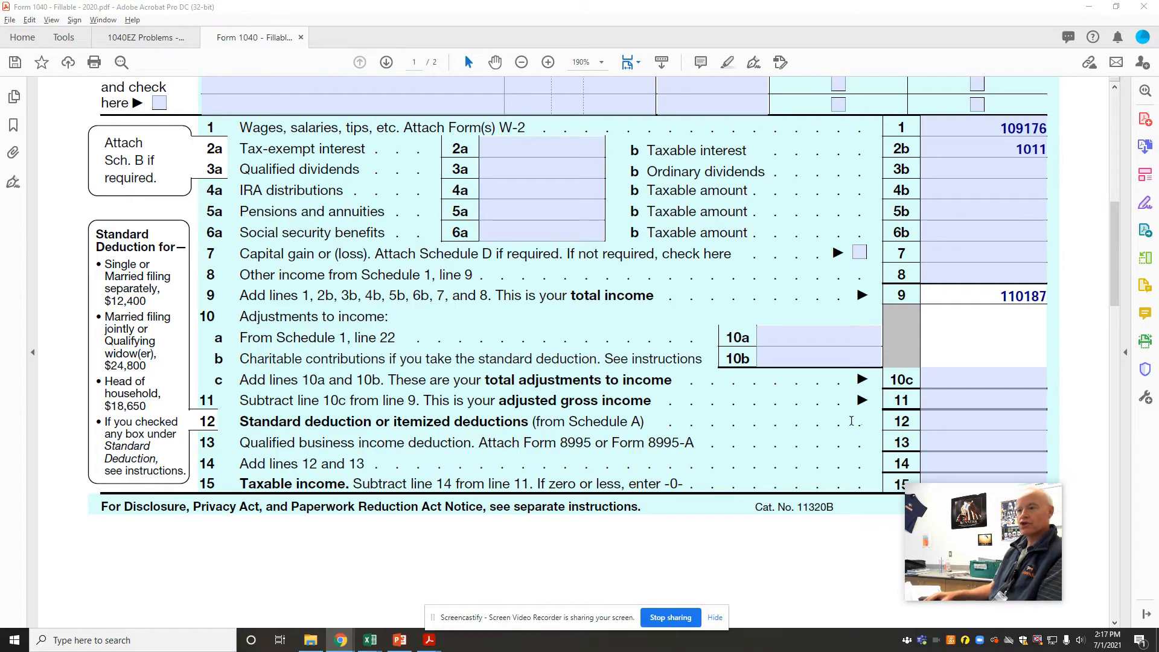
pyautogui.click(980, 379)
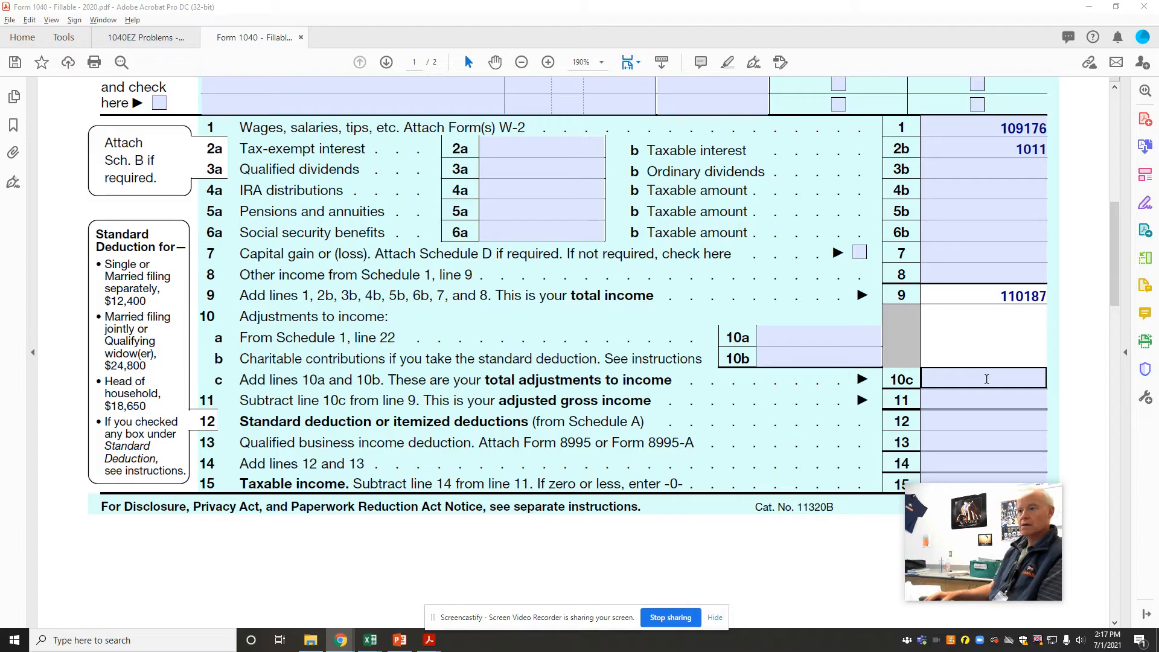
pyautogui.write('0')
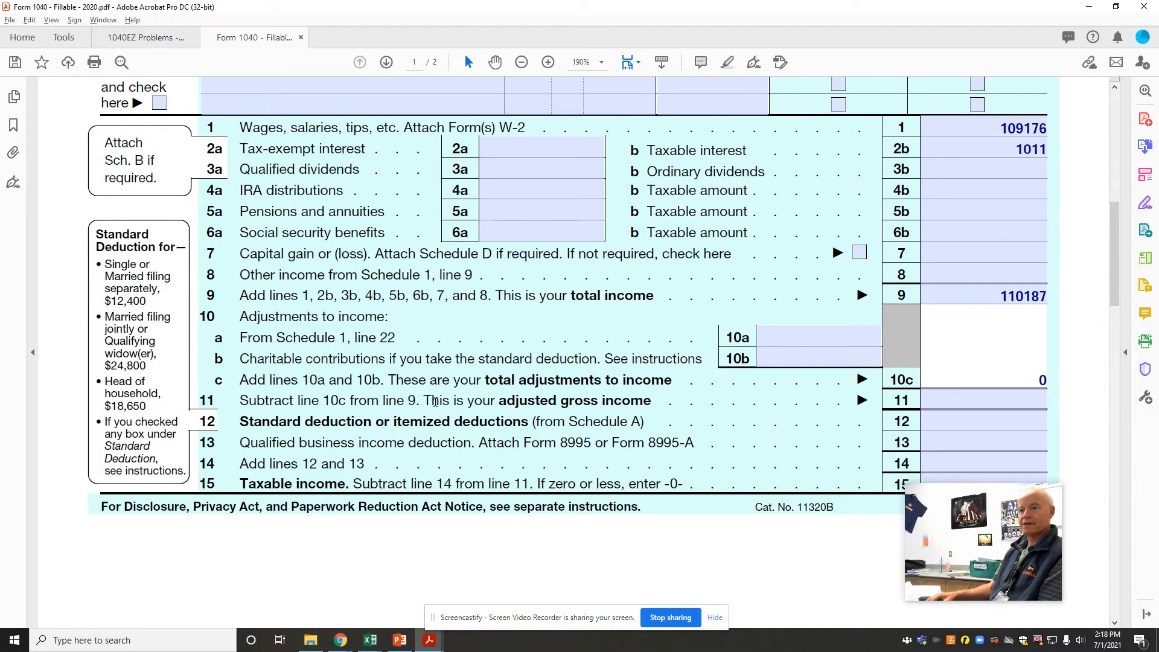
pyautogui.click(980, 402)
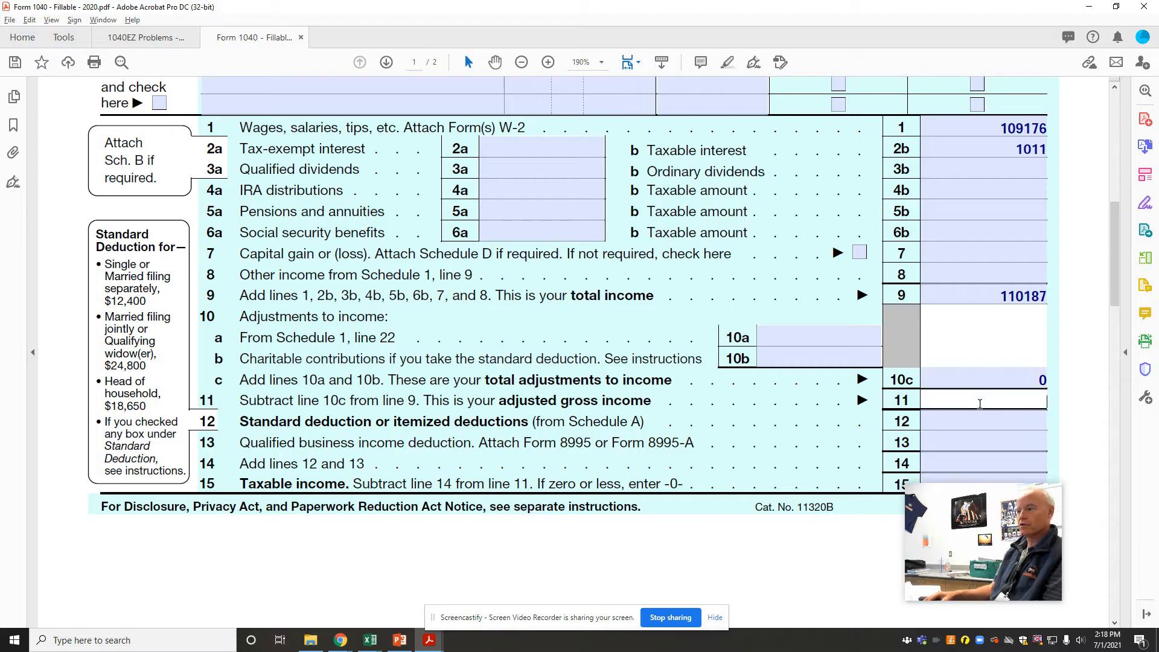
pyautogui.write('110187')
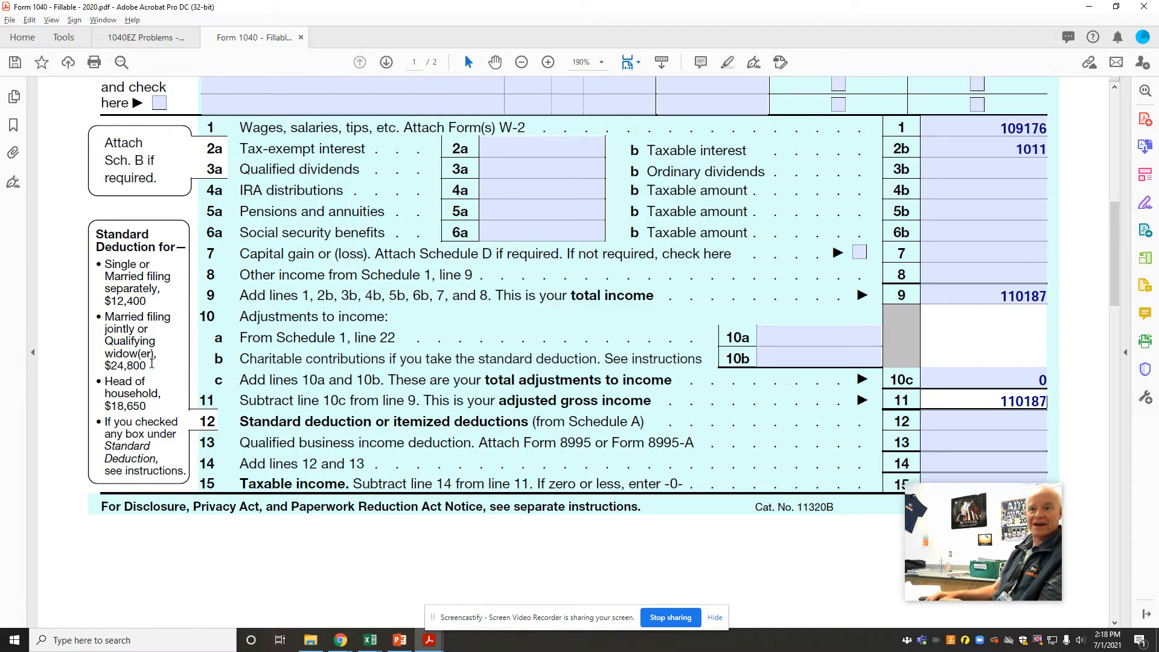
# Enter the married filing jointly standard deduction of 24800 on line 12.
pyautogui.moveTo(151, 365); pyautogui.dragTo(110, 368)
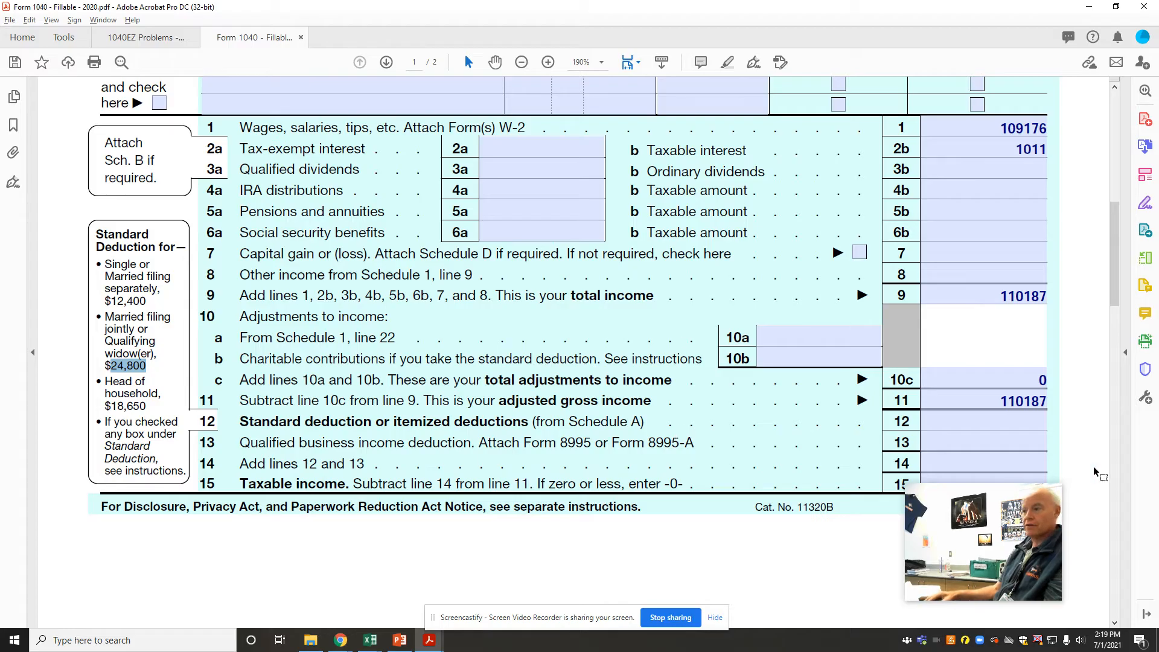
pyautogui.click(1024, 424)
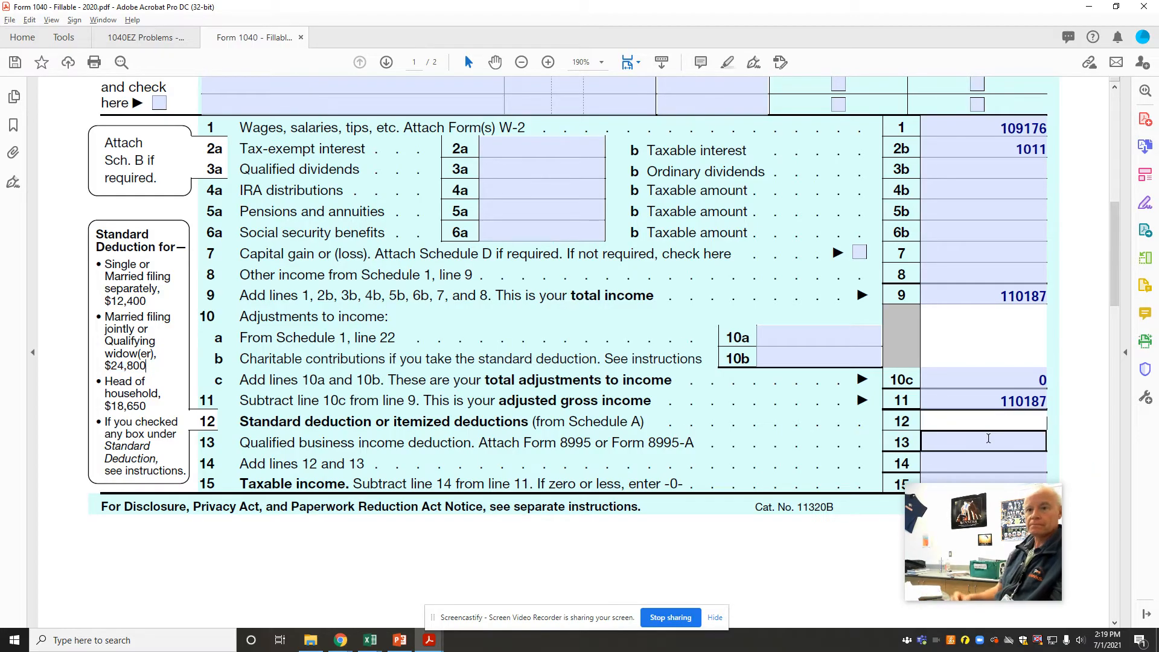
pyautogui.write('24800')
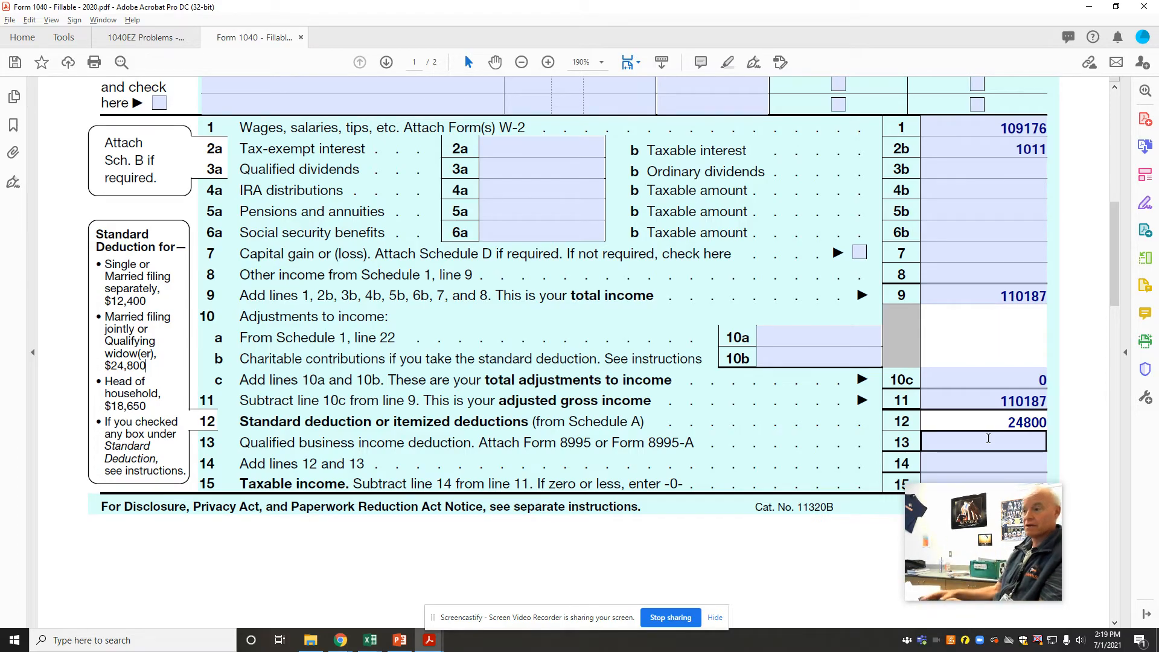
# Enter 24800 as the sum of lines 12 and 13 on line 14 and 85387 as taxable income on line 15.
pyautogui.click(1011, 459)
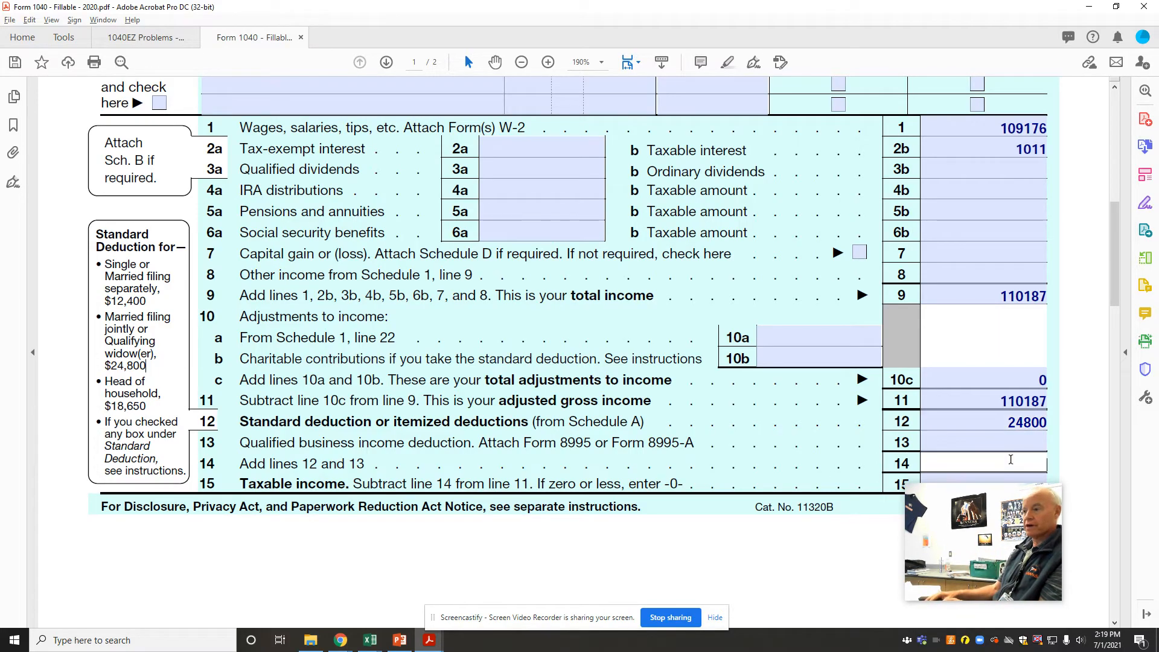
pyautogui.write('24800')
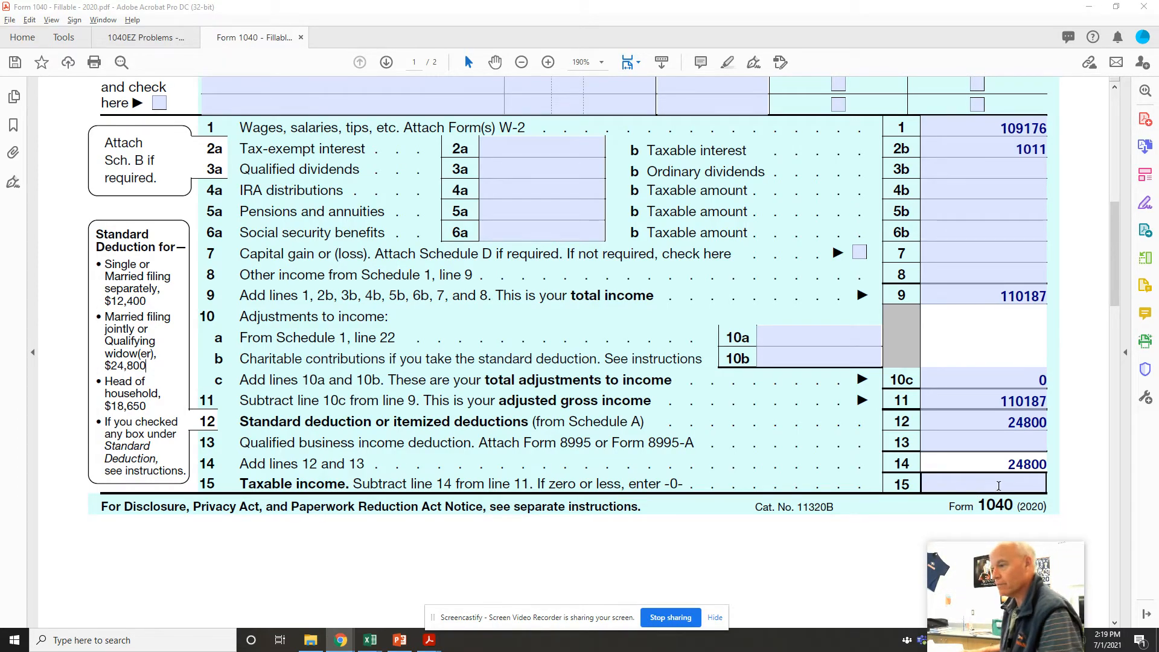
pyautogui.click(990, 487)
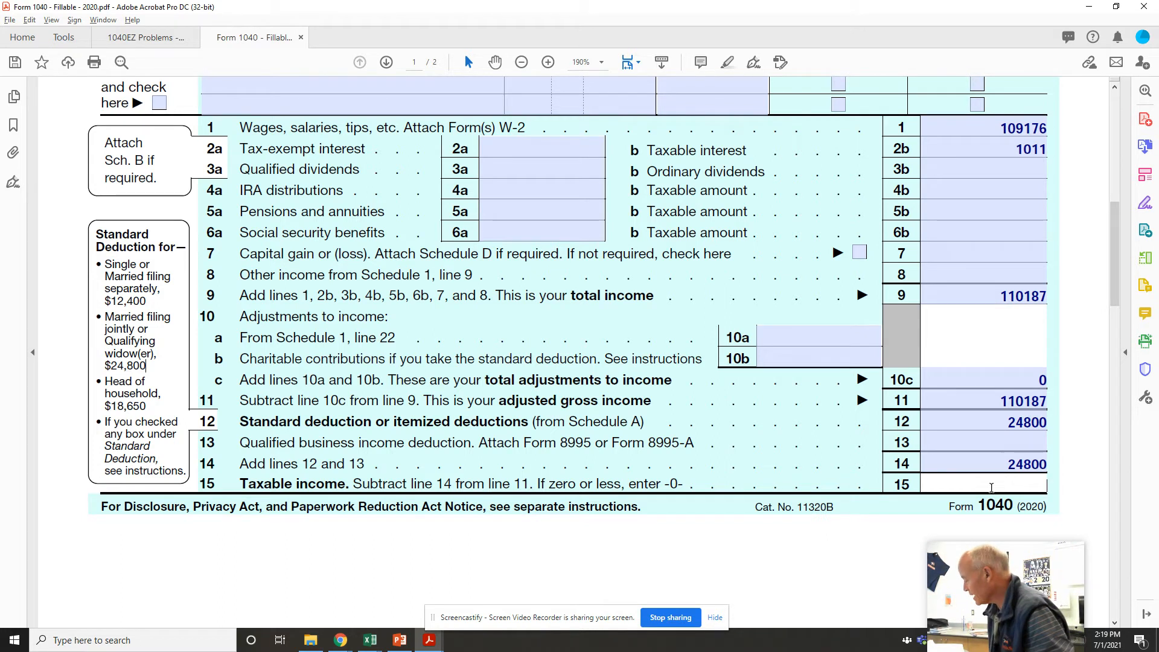
pyautogui.write('85387')
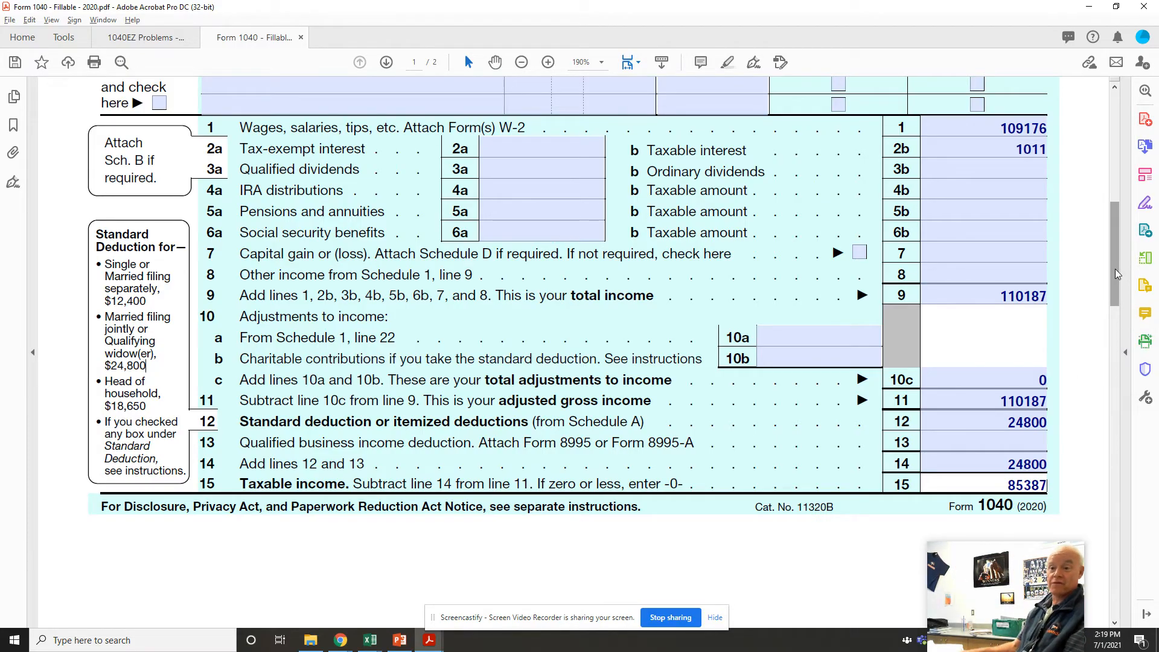
# Switch to the IRS 2020 tax table in Chrome and look up the married filing jointly tax for taxable income of 85387.
pyautogui.moveTo(1114, 269); pyautogui.dragTo(1136, 413)
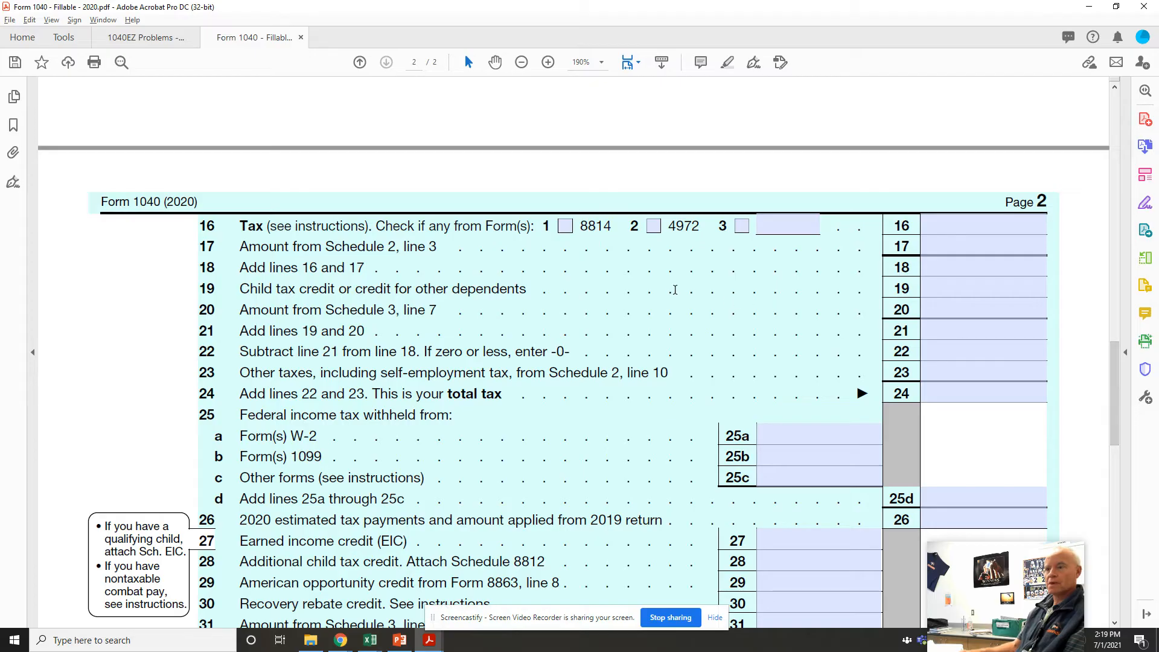
pyautogui.moveTo(1111, 378); pyautogui.dragTo(1111, 313)
pyautogui.scroll(-5, 1116, 350)
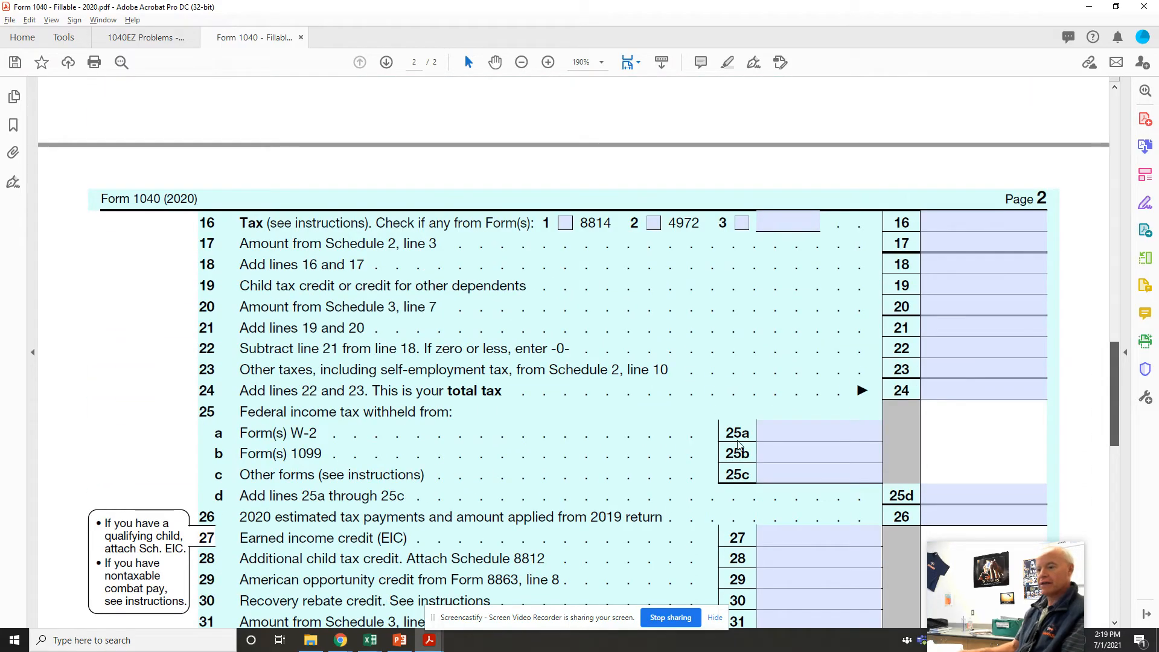
pyautogui.moveTo(339, 644)
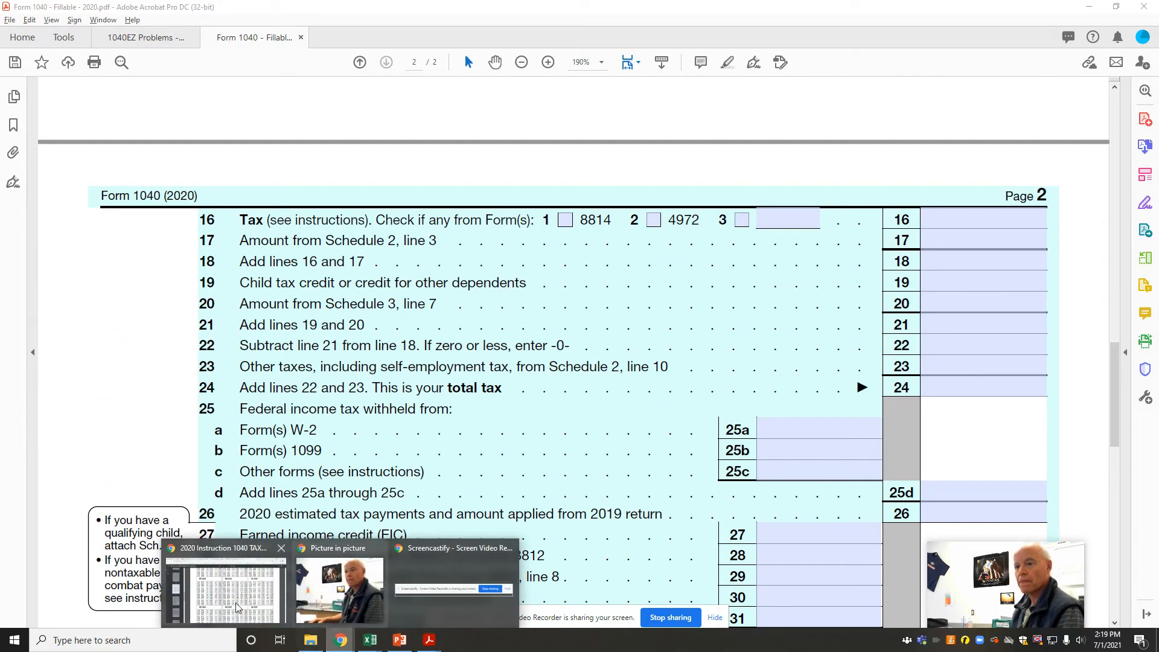
pyautogui.click(225, 576)
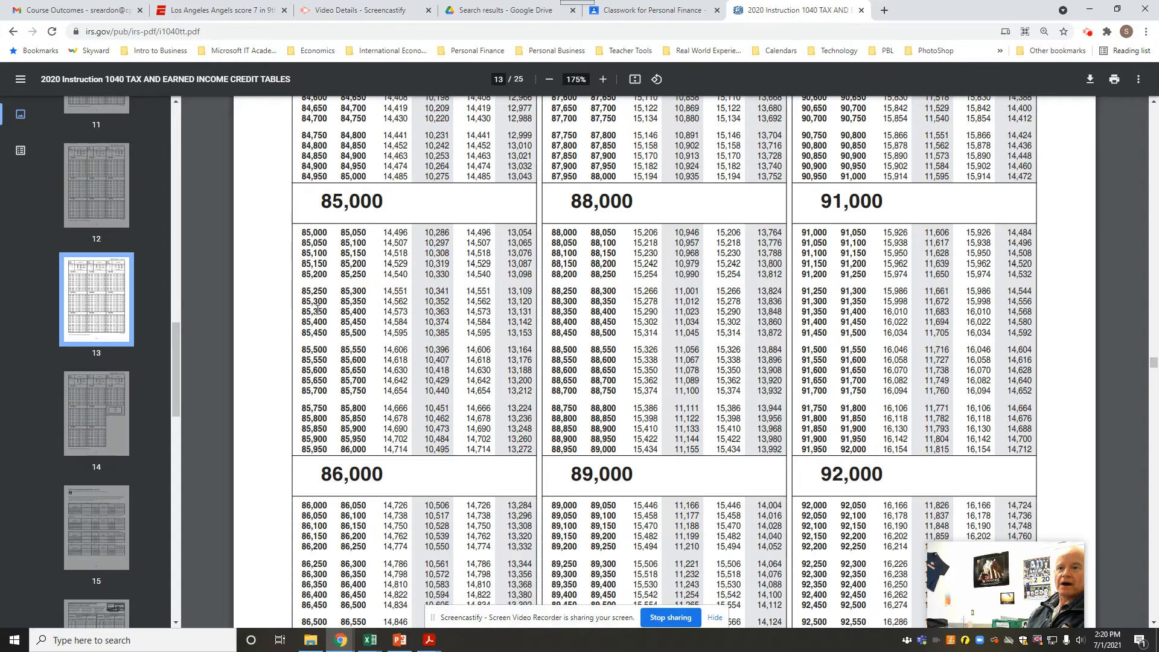
pyautogui.moveTo(302, 313); pyautogui.dragTo(343, 316)
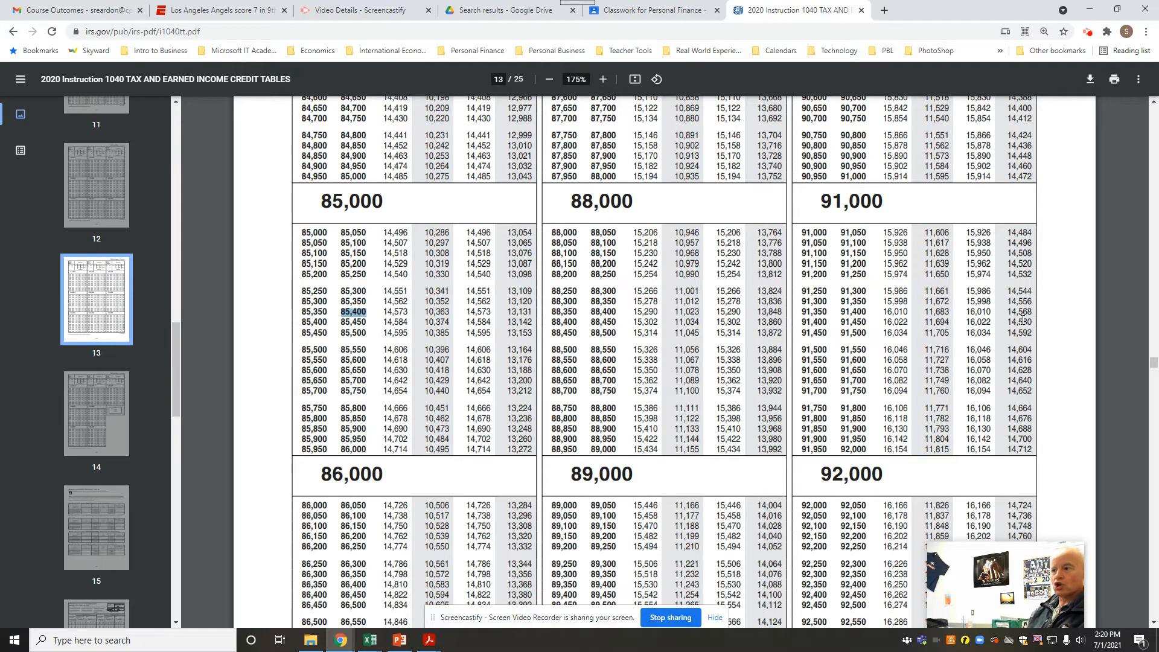
pyautogui.moveTo(1153, 363); pyautogui.dragTo(1153, 356)
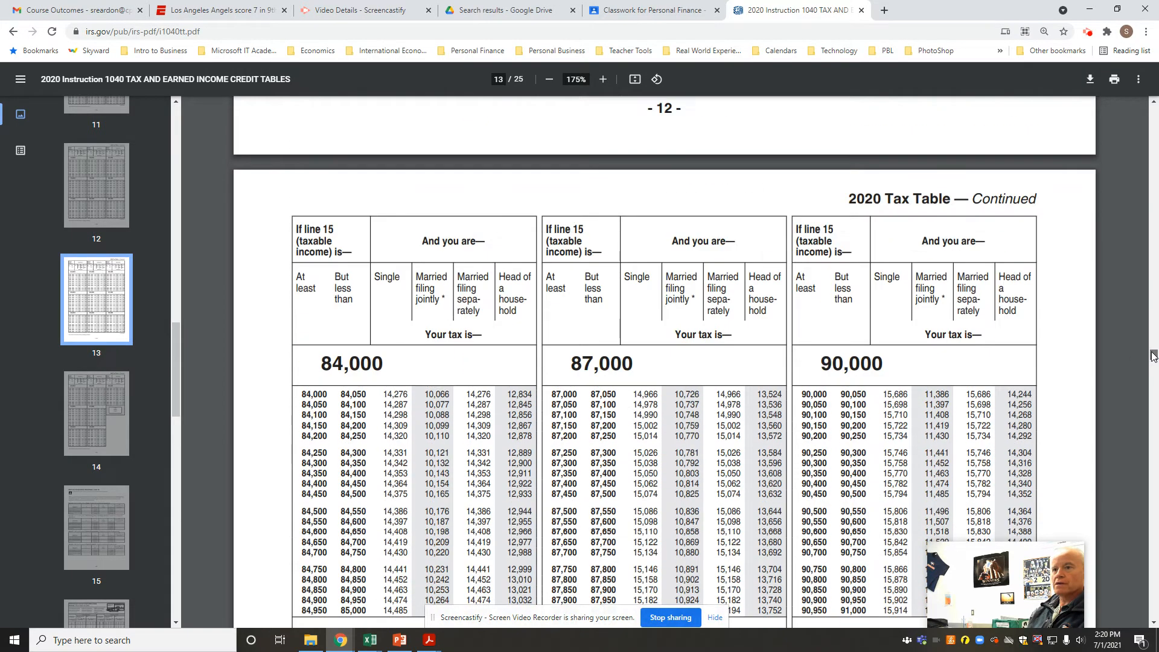
pyautogui.moveTo(441, 300); pyautogui.dragTo(416, 275)
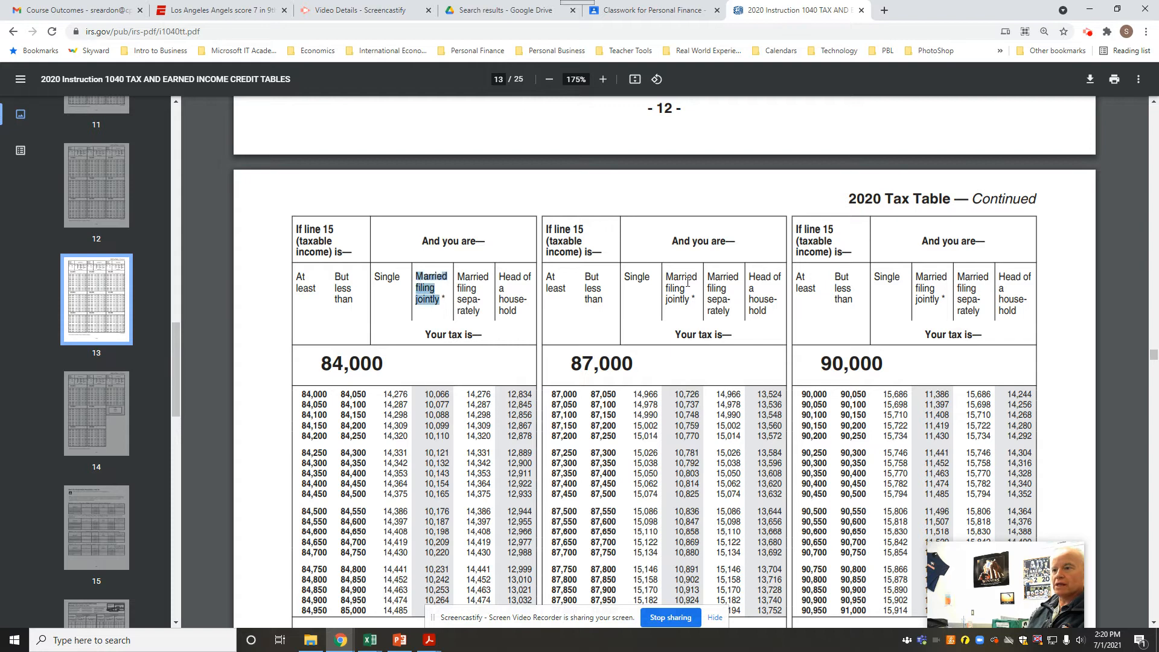
pyautogui.moveTo(1154, 358); pyautogui.dragTo(1154, 363)
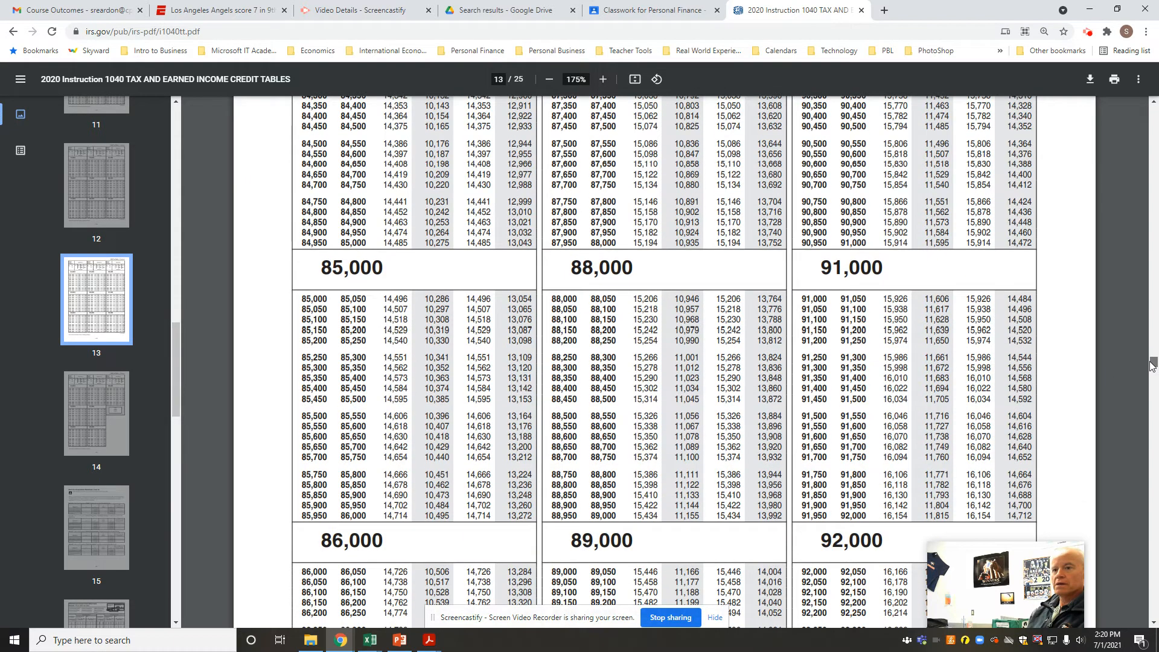
pyautogui.moveTo(451, 378); pyautogui.dragTo(424, 379)
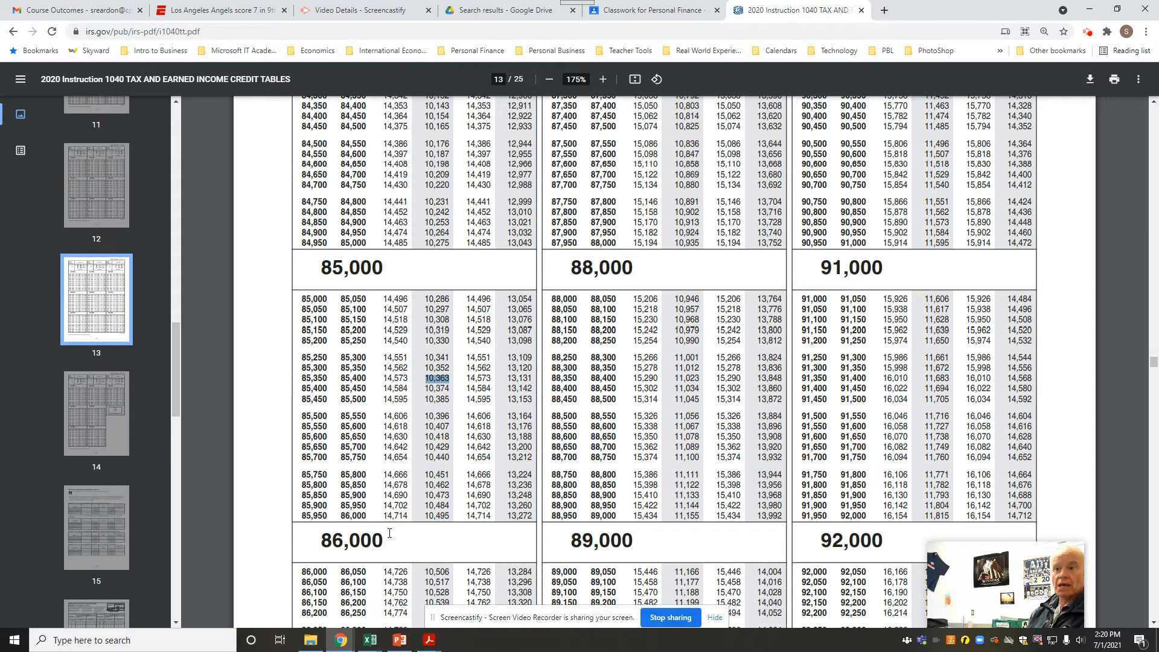
# Return to the Form 1040 in Acrobat and enter 10363 as the tax on line 16 and as the sum on line 18.
pyautogui.click(430, 640)
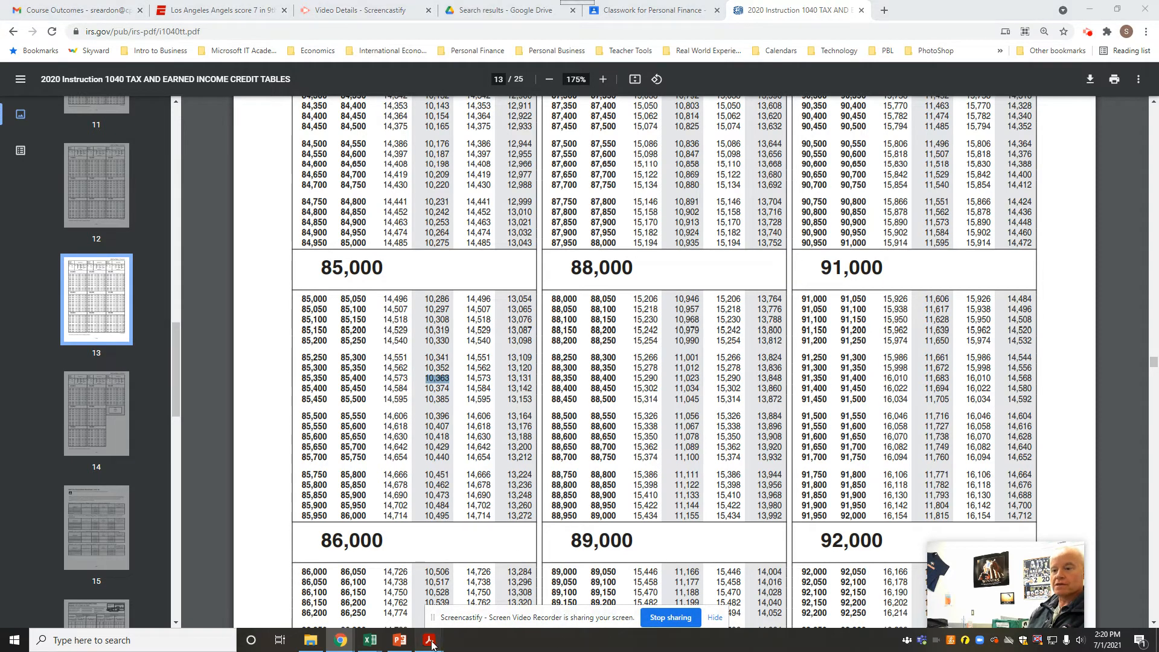
pyautogui.click(463, 593)
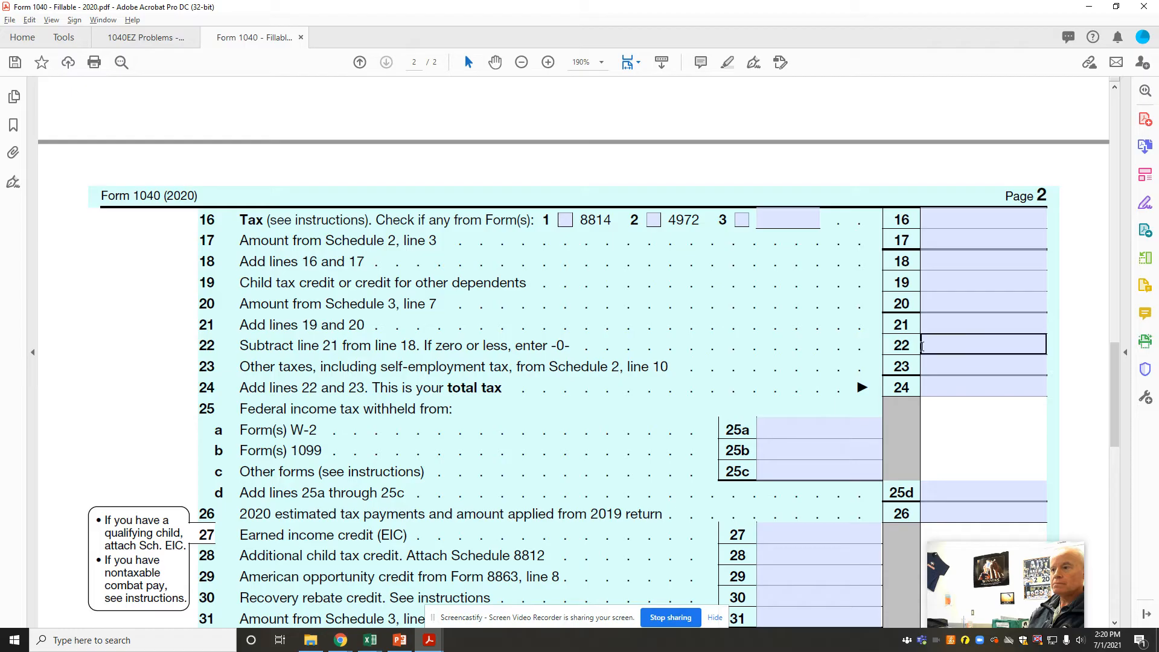
pyautogui.click(967, 221)
pyautogui.write('10363')
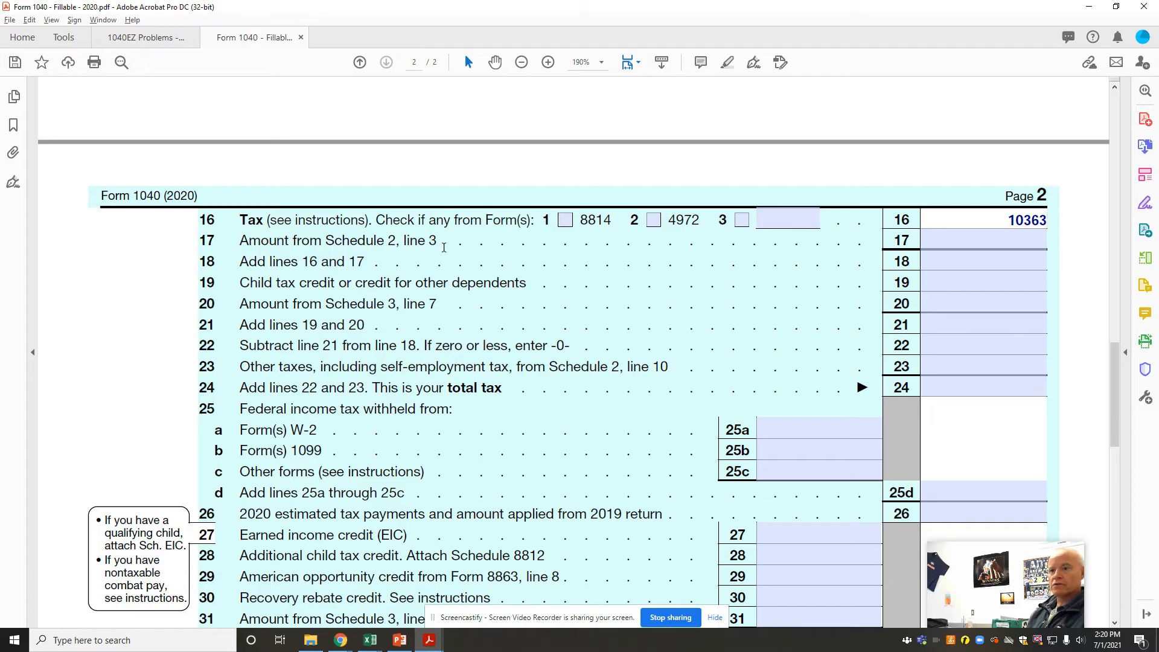
pyautogui.click(966, 261)
pyautogui.write('10363')
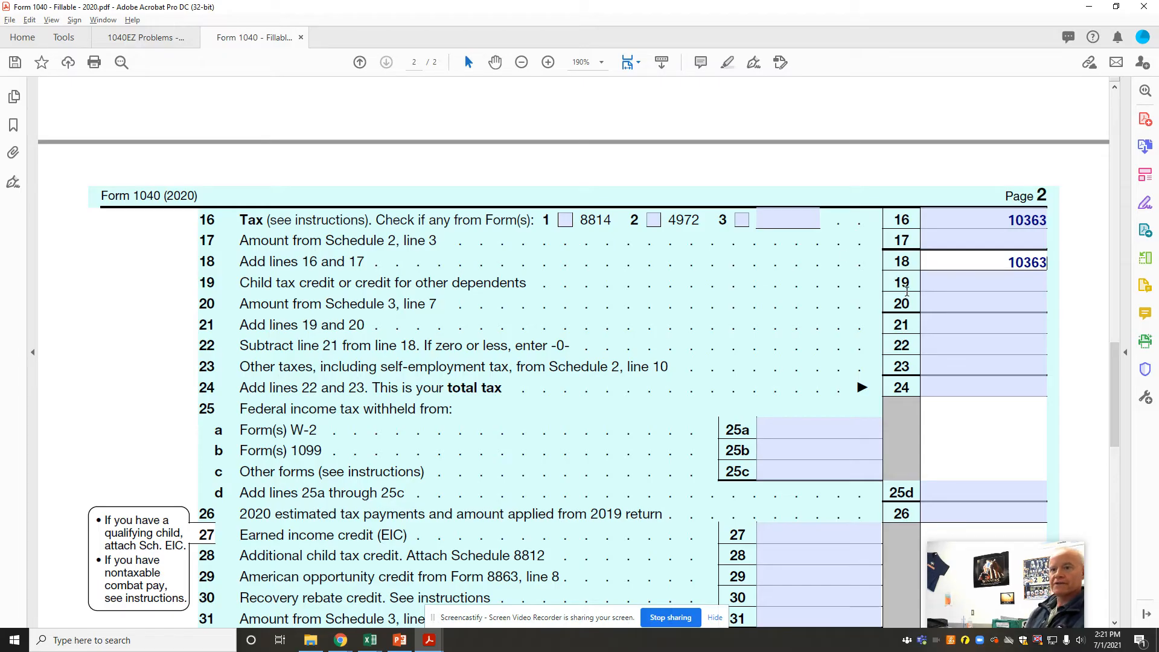
# Enter 0 as the sum of lines 19 and 20 on line 21.
pyautogui.click(999, 304)
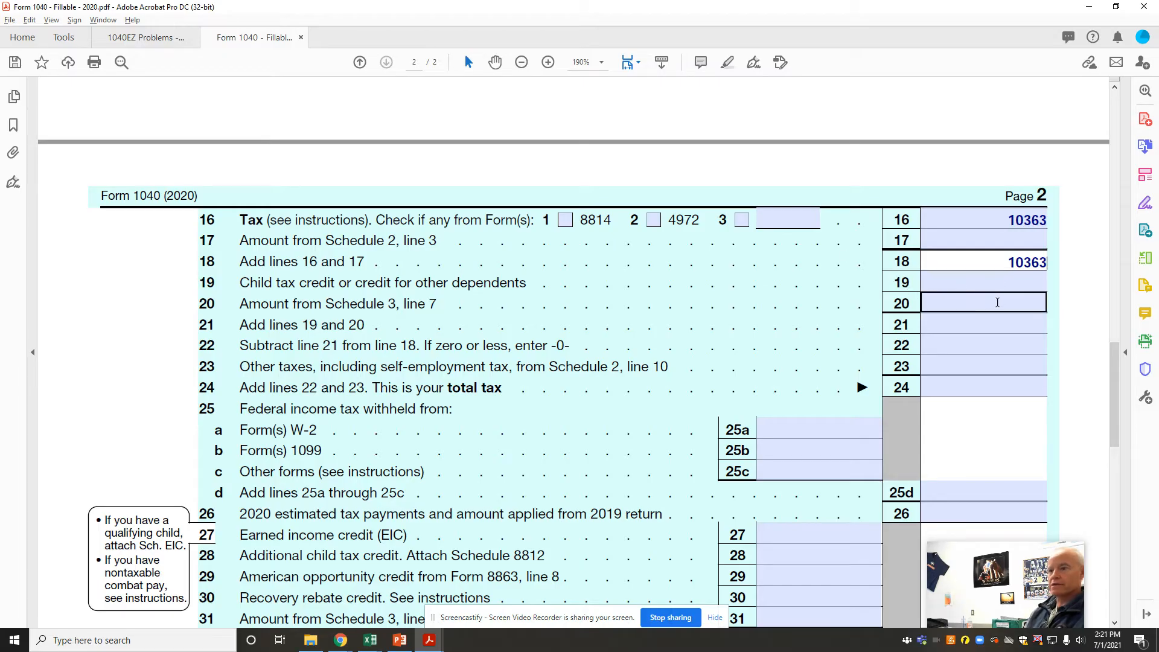
pyautogui.click(1002, 326)
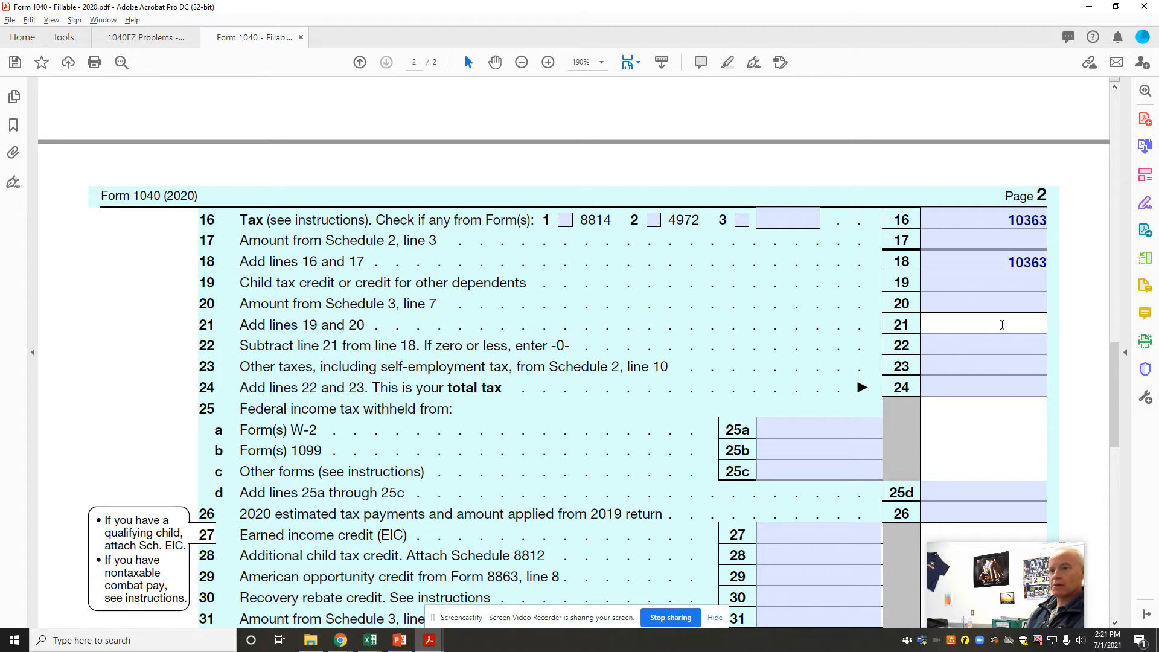
pyautogui.click(999, 339)
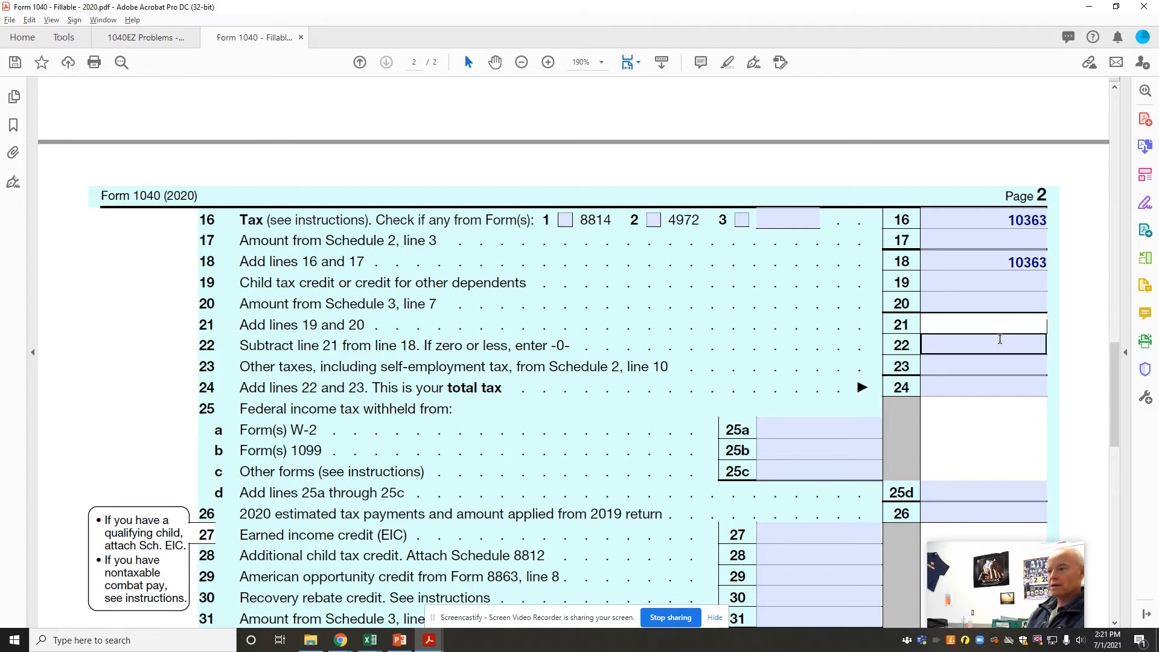
pyautogui.click(1004, 324)
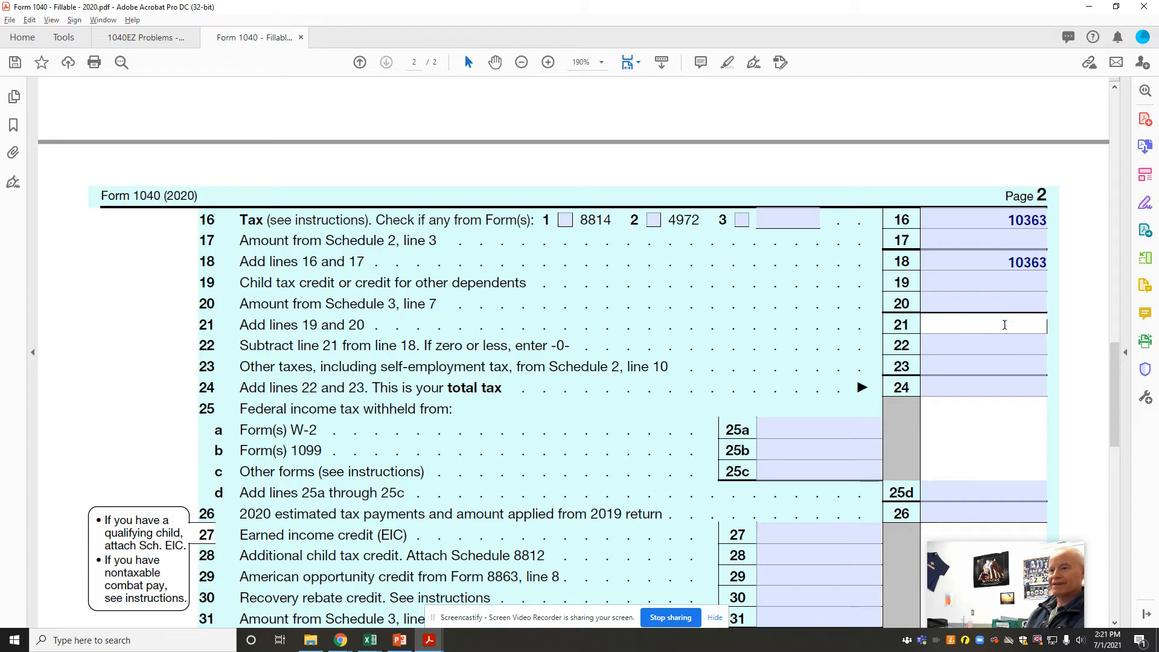
pyautogui.write('0')
# Enter 10363 on line 22 and 10363 as total tax on line 24.
pyautogui.click(1010, 337)
pyautogui.click(1016, 344)
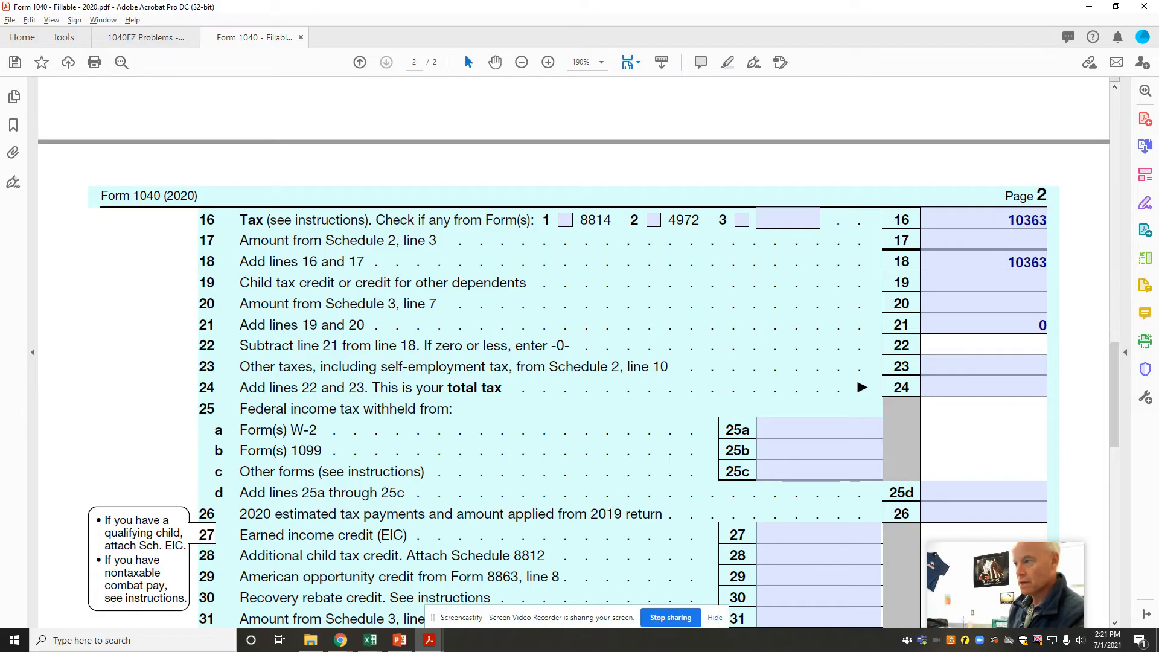
pyautogui.write('10363')
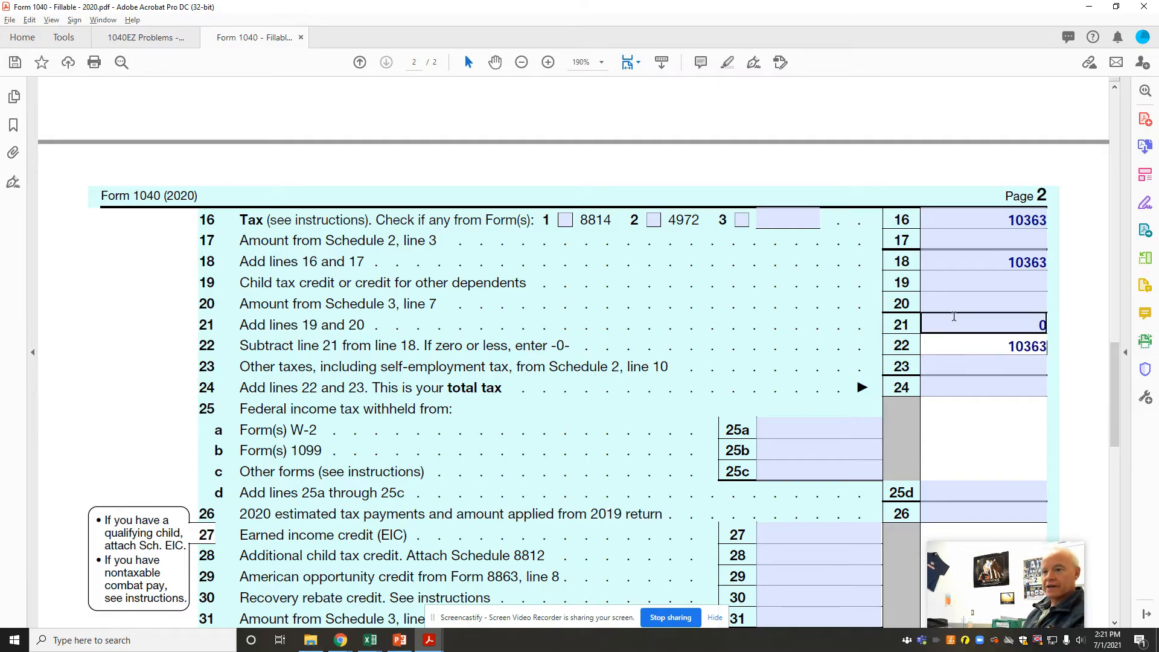
pyautogui.click(956, 387)
pyautogui.write('10363')
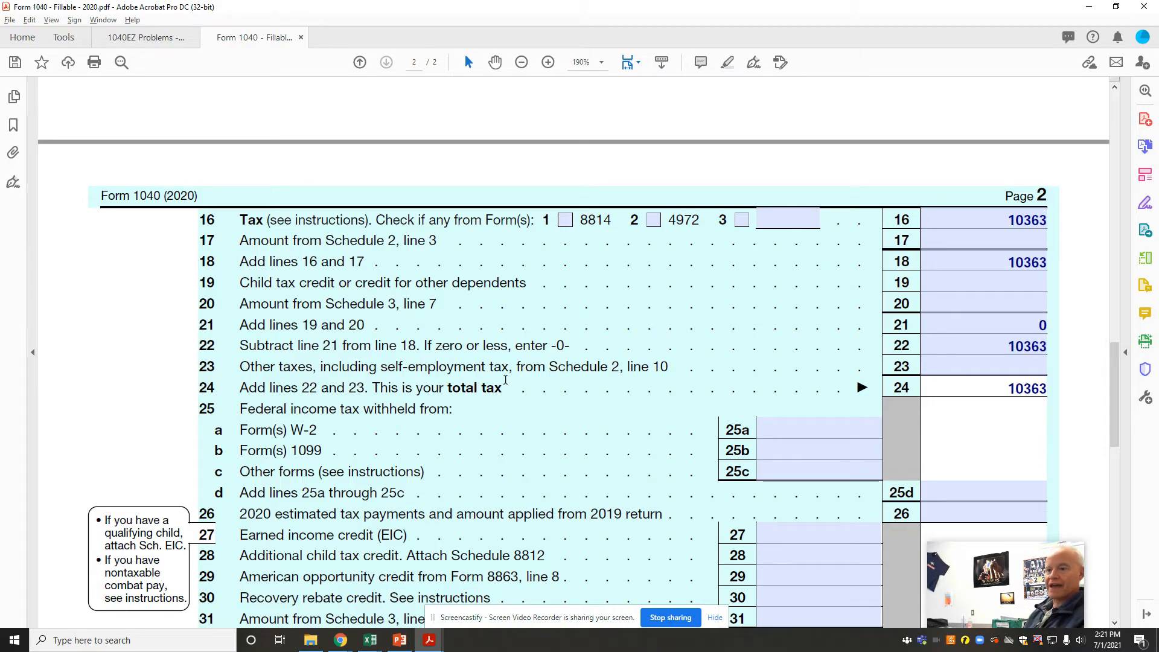
# Check the federal income tax withheld on both W-2s in the problem PDF, then enter 18443 on lines 25a and 25d of the form.
pyautogui.moveTo(1114, 400); pyautogui.dragTo(1117, 409)
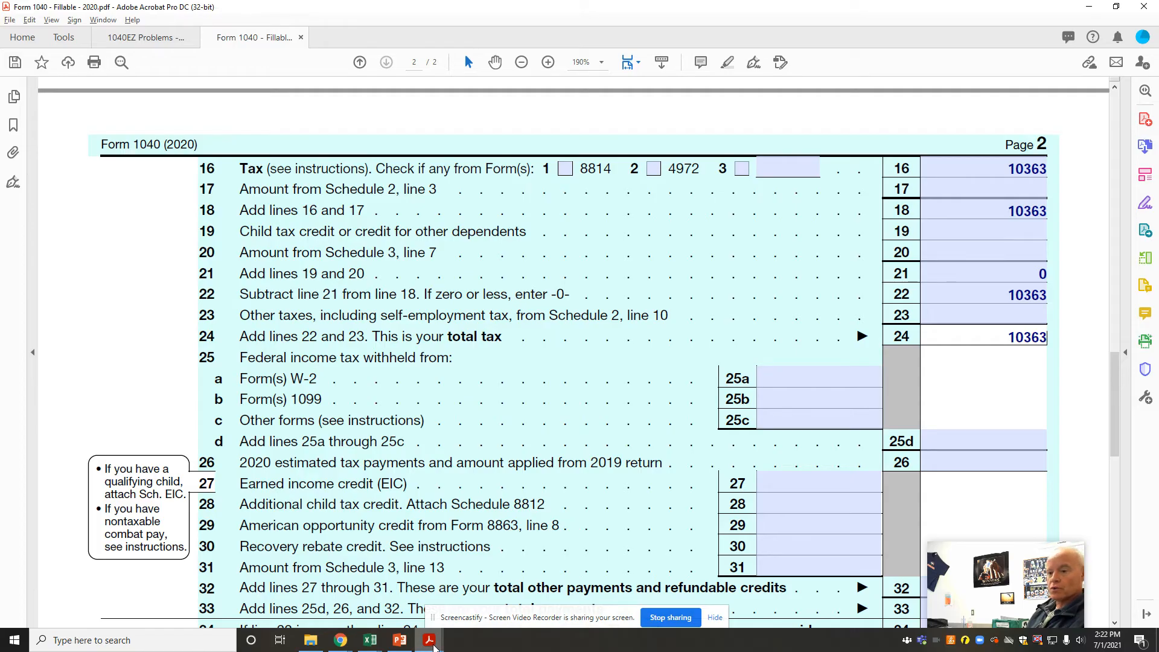
pyautogui.moveTo(434, 647)
pyautogui.click(365, 562)
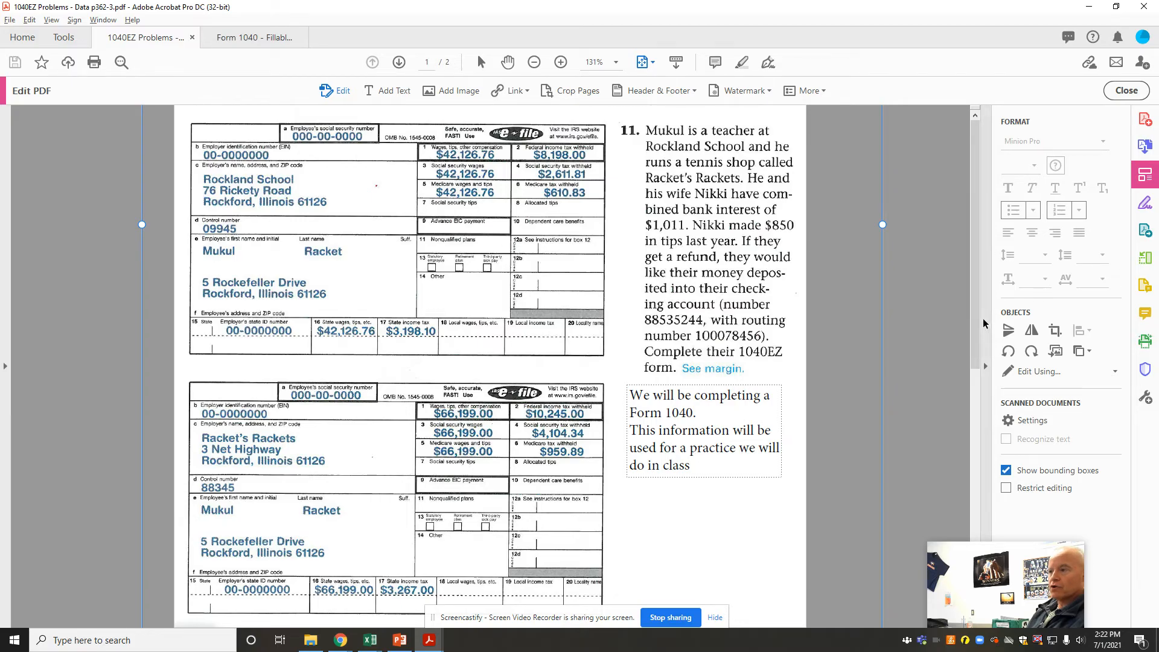
pyautogui.moveTo(976, 330)
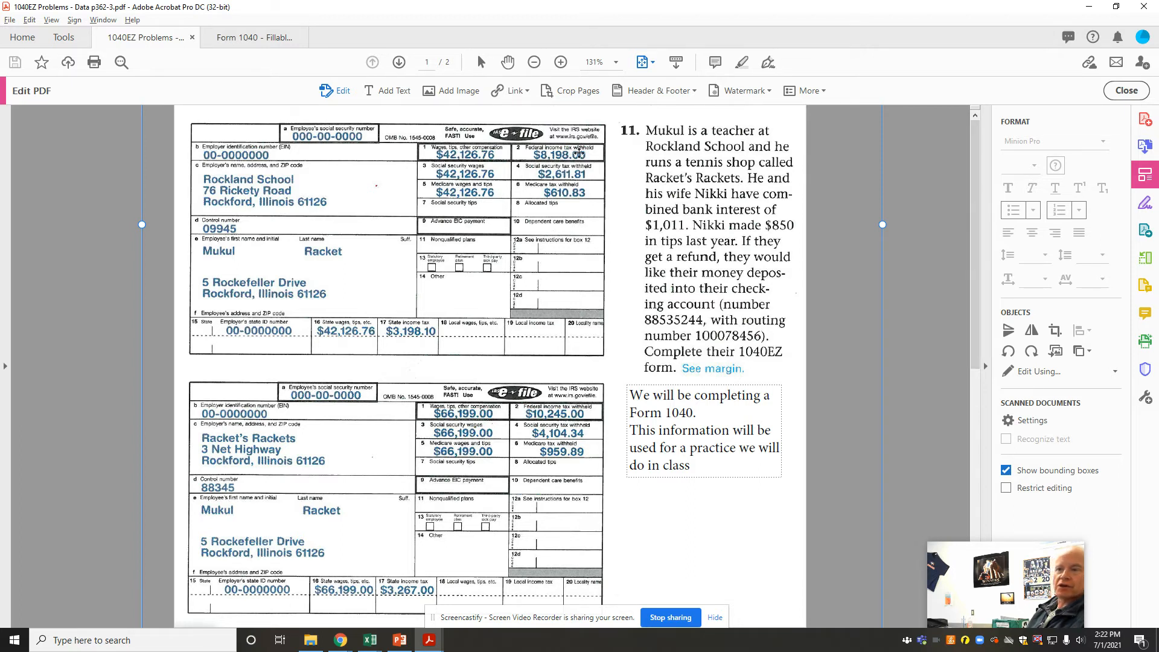
pyautogui.moveTo(974, 253)
pyautogui.mouseDown()
pyautogui.moveTo(971, 279)
pyautogui.moveTo(970, 261)
pyautogui.mouseUp()
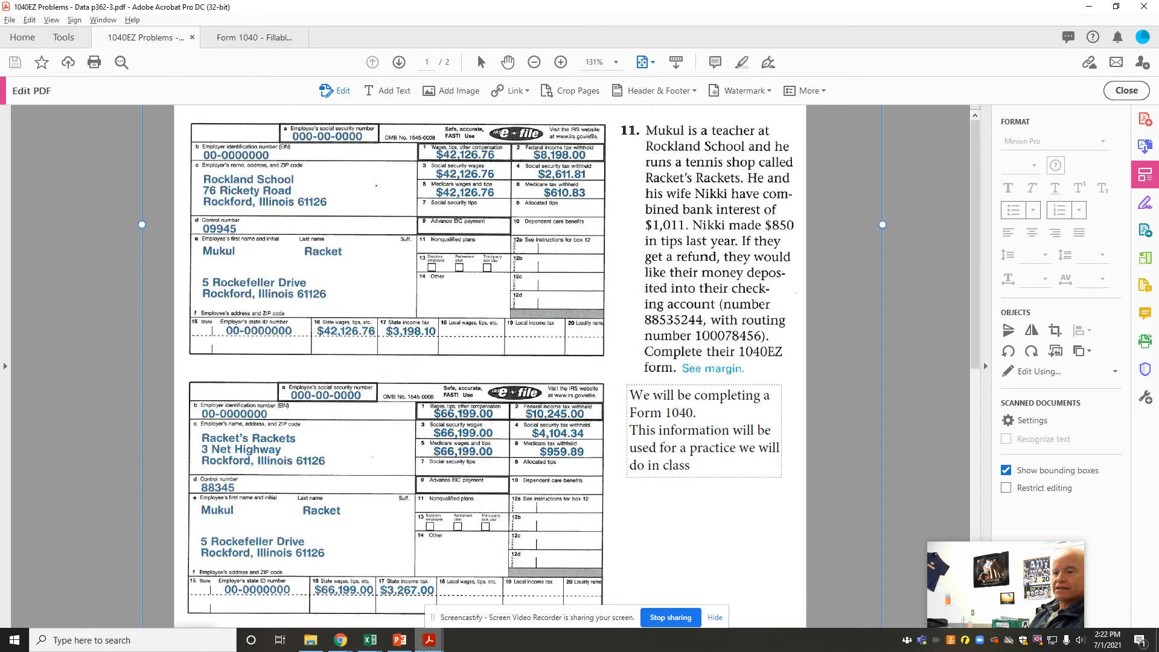
pyautogui.click(484, 554)
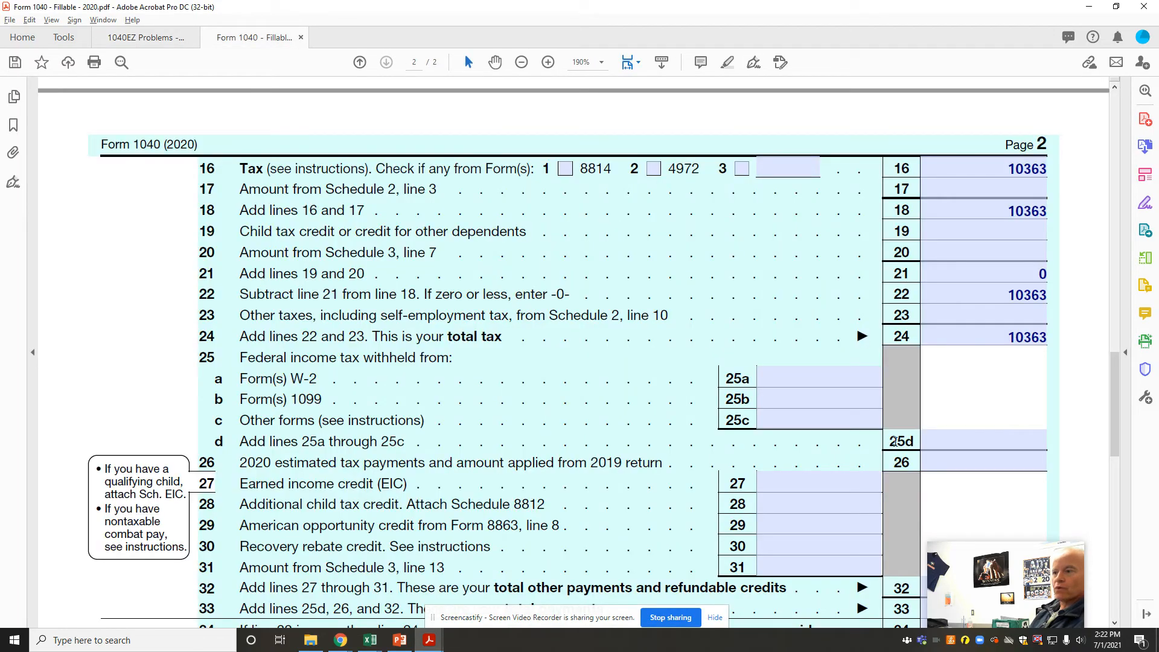
pyautogui.click(823, 380)
pyautogui.write('18443')
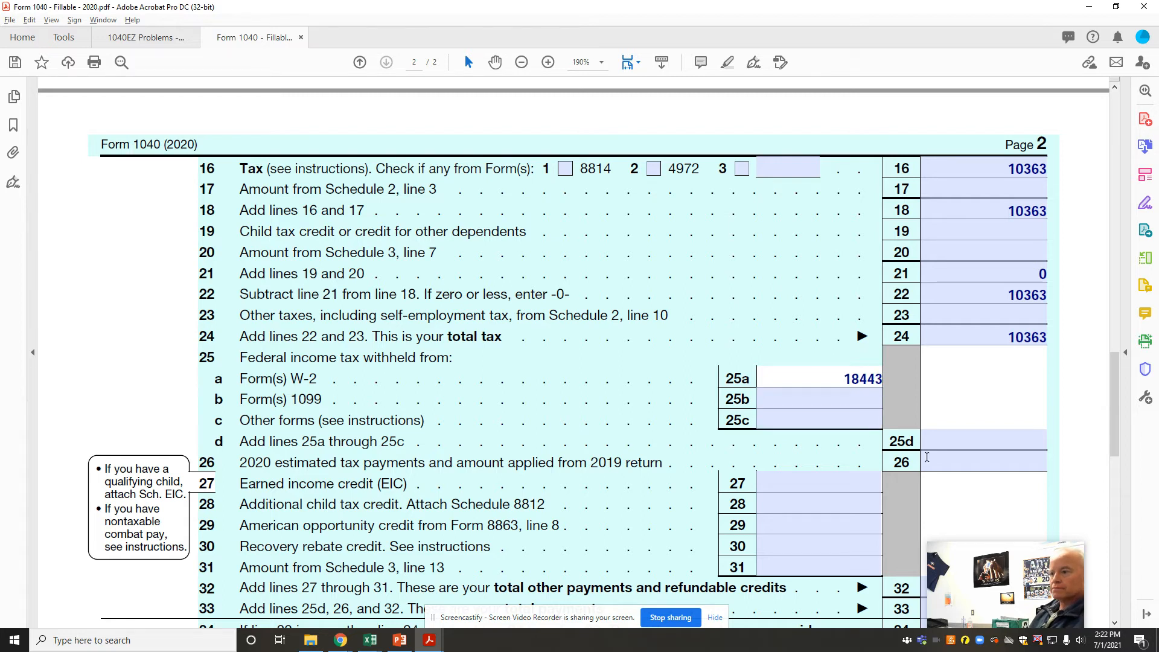
pyautogui.click(955, 458)
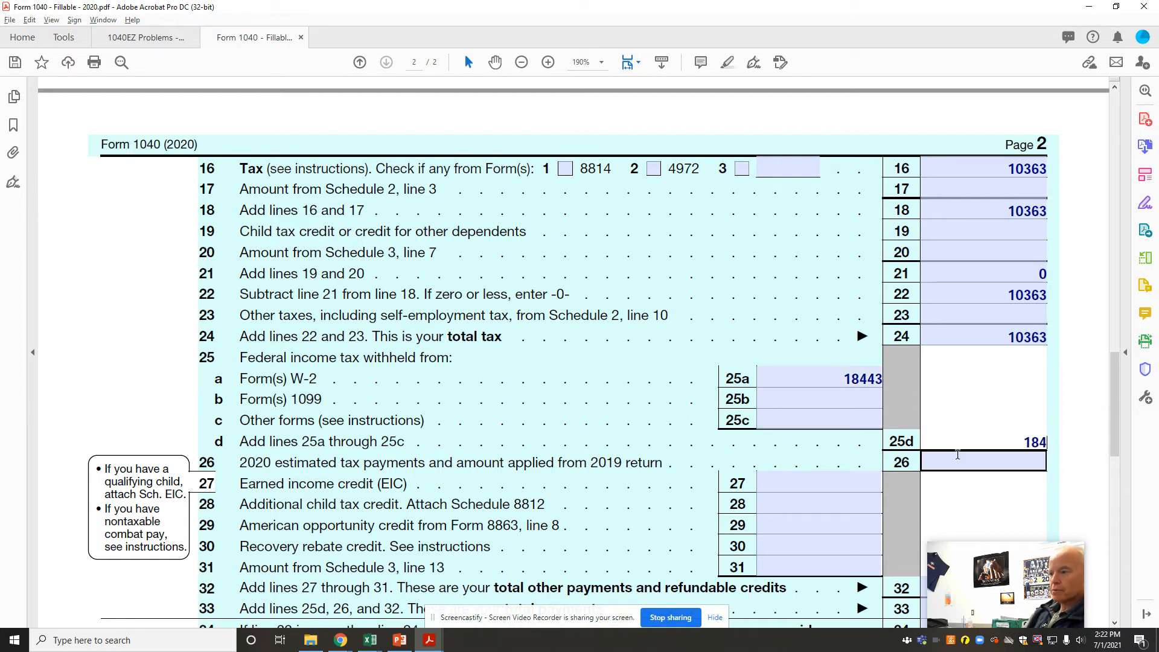
pyautogui.click(932, 493)
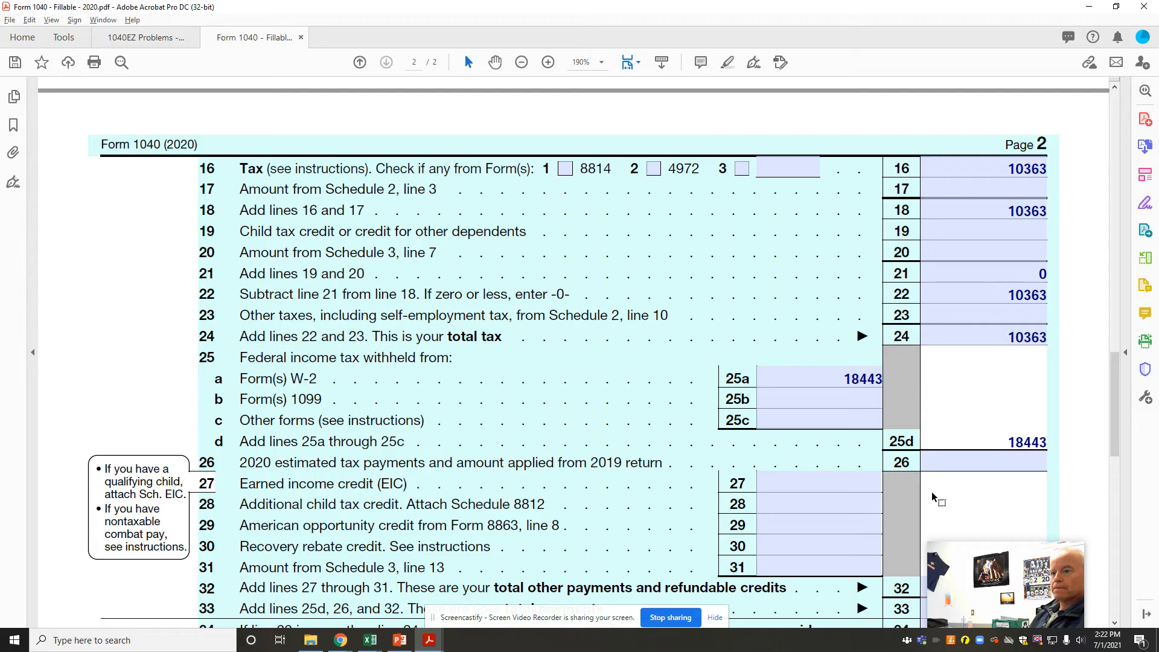
# Enter 0 as total other payments and refundable credits on line 32 and 18443 as total payments on line 33.
pyautogui.moveTo(1118, 396); pyautogui.dragTo(1118, 415)
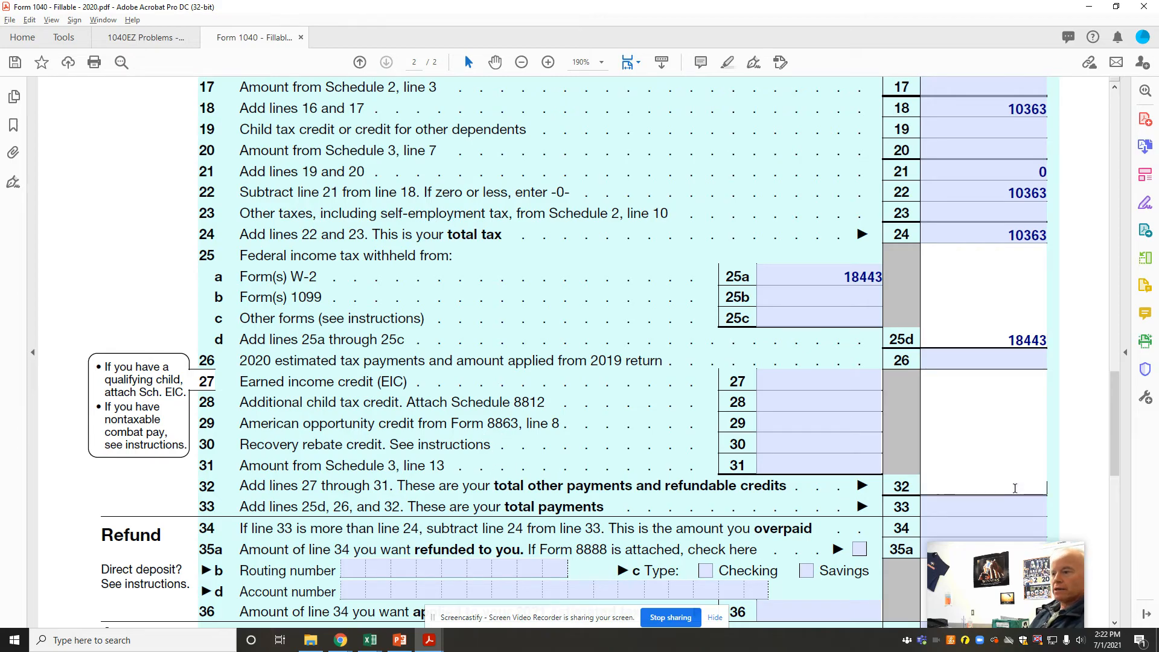
pyautogui.click(993, 498)
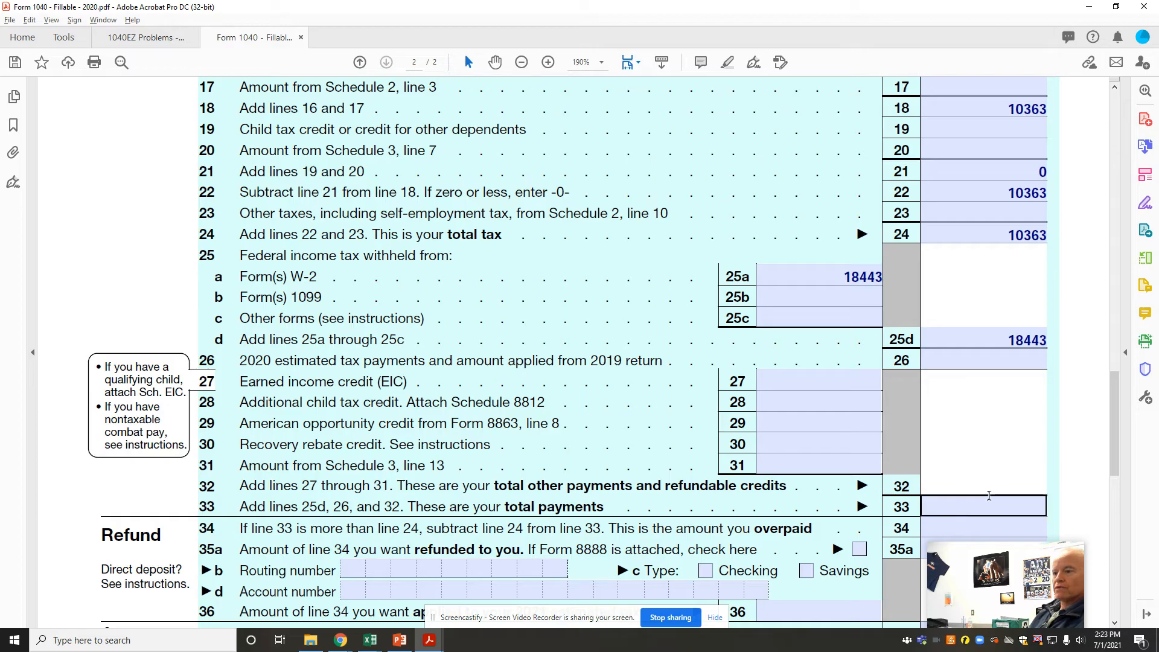
pyautogui.click(980, 491)
pyautogui.click(993, 510)
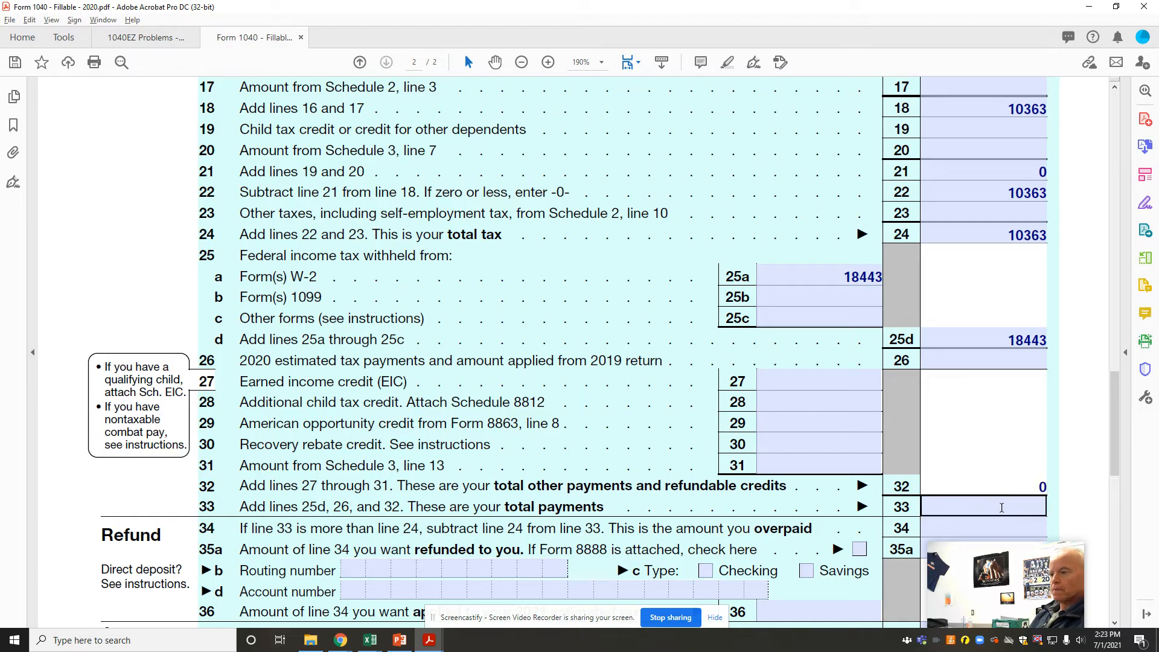
pyautogui.write('18443')
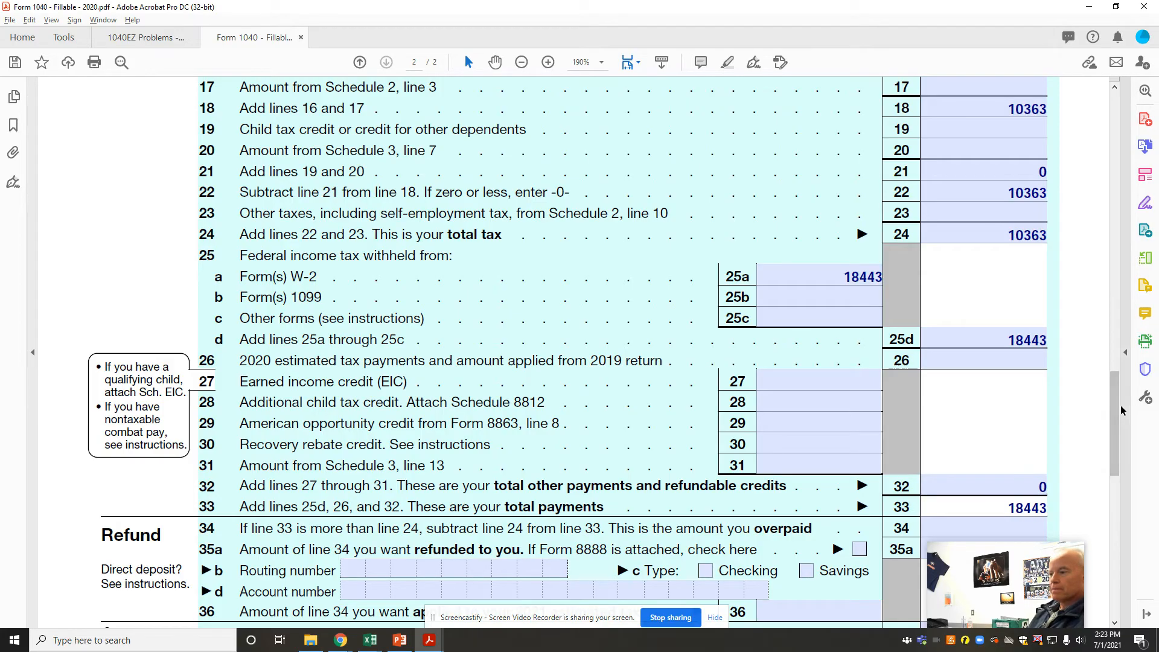
# Subtract total tax on line 24 from total payments on line 33 and enter 8080 as the overpaid amount on line 34.
pyautogui.moveTo(1115, 401); pyautogui.dragTo(1117, 410)
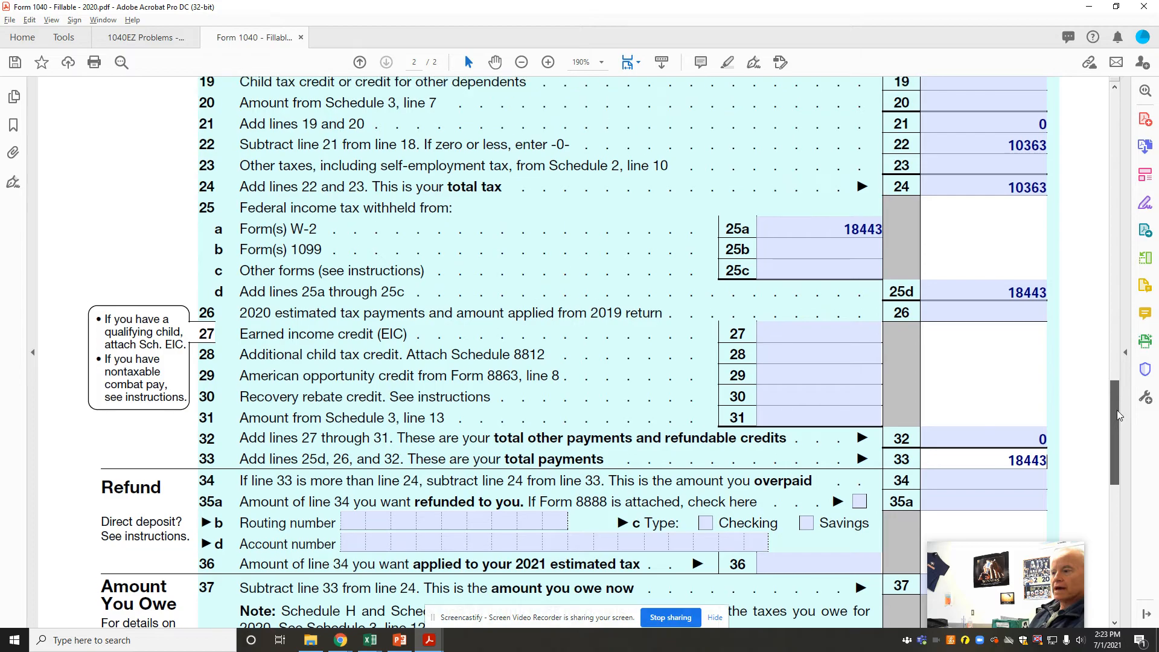
pyautogui.moveTo(1007, 459); pyautogui.dragTo(1048, 460)
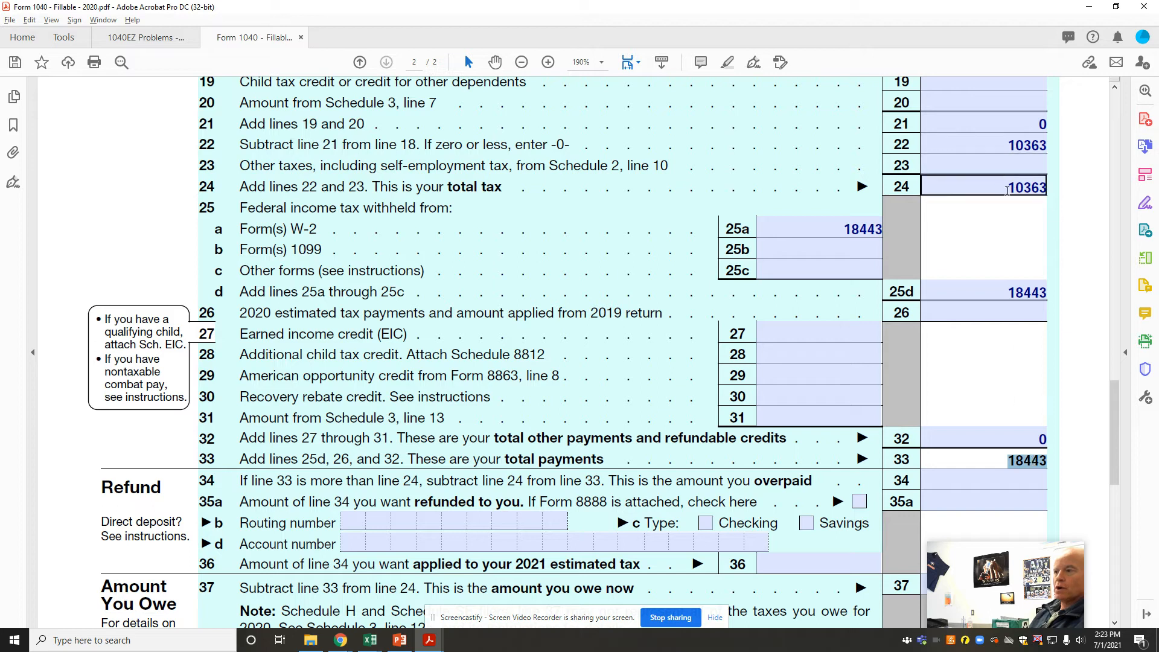
pyautogui.moveTo(1010, 187); pyautogui.dragTo(1048, 187)
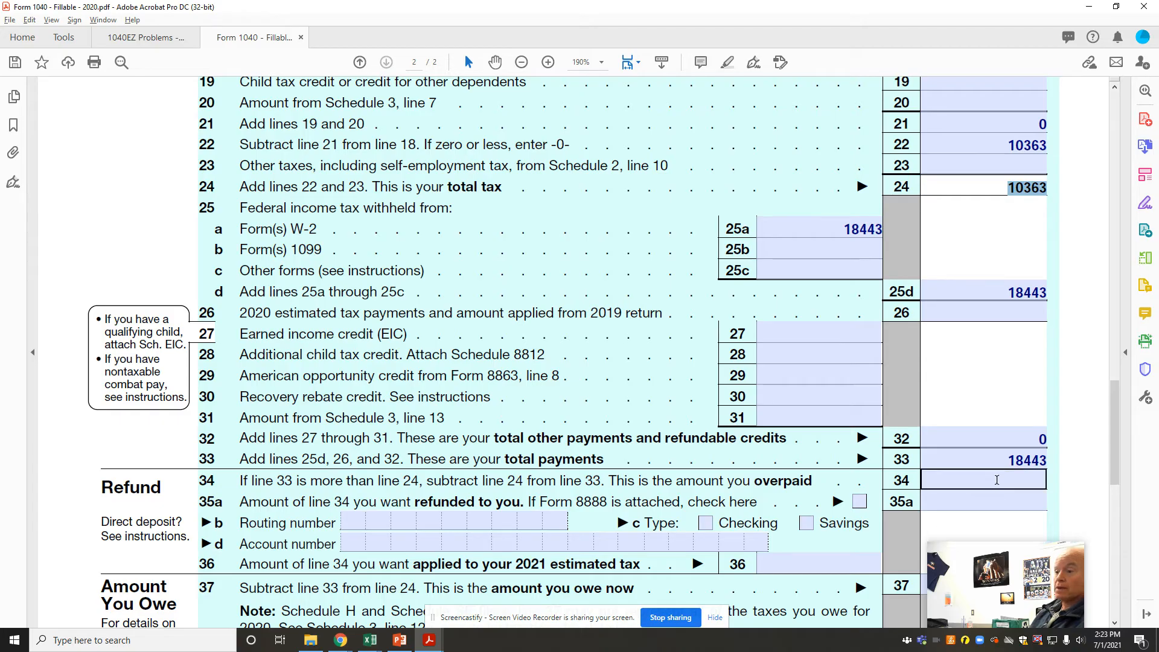
pyautogui.click(999, 480)
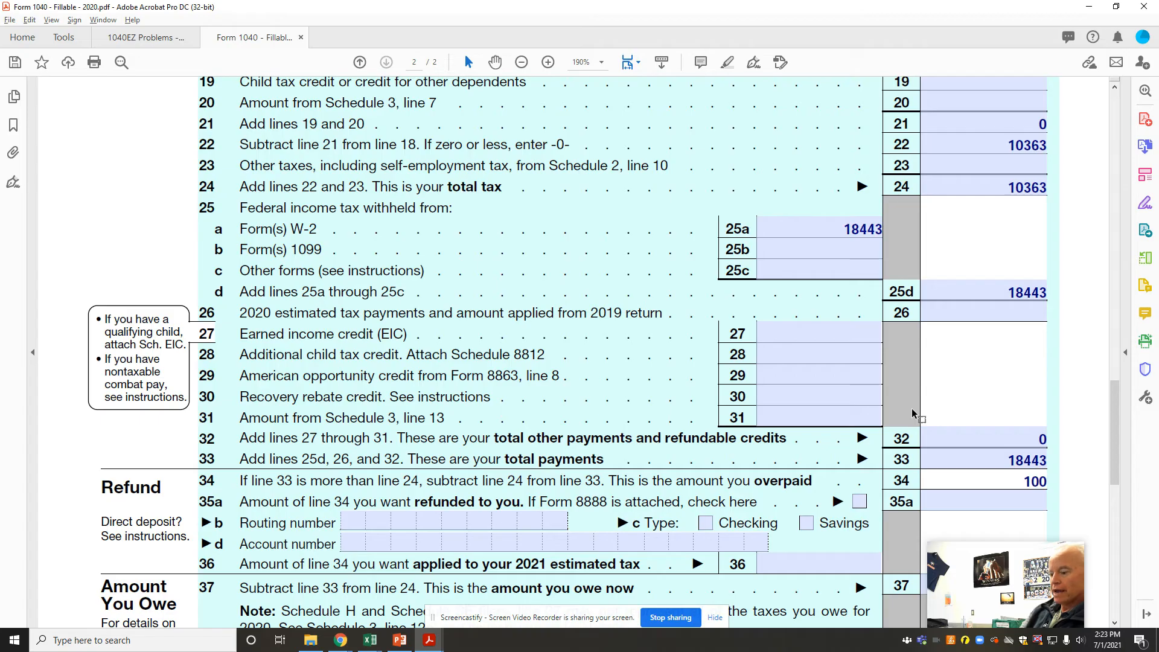
pyautogui.write('0')
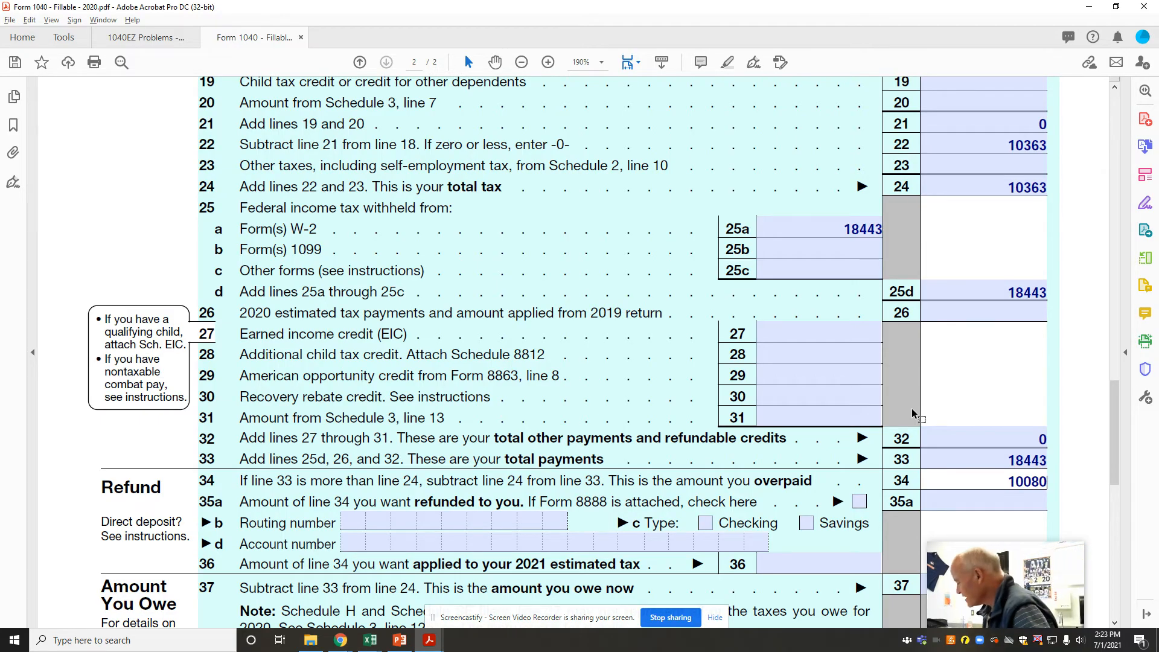
pyautogui.press('BackSpace')
pyautogui.press('BackSpace')
pyautogui.press('BackSpace')
pyautogui.press('BackSpace')
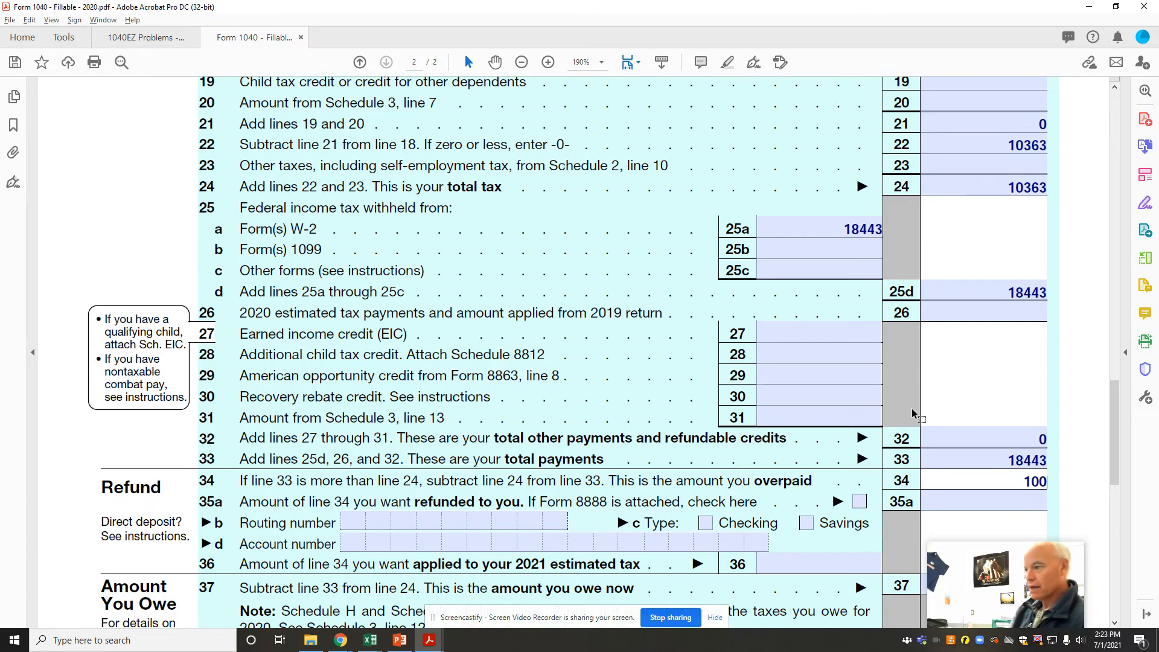
pyautogui.press('BackSpace')
pyautogui.write('8080')
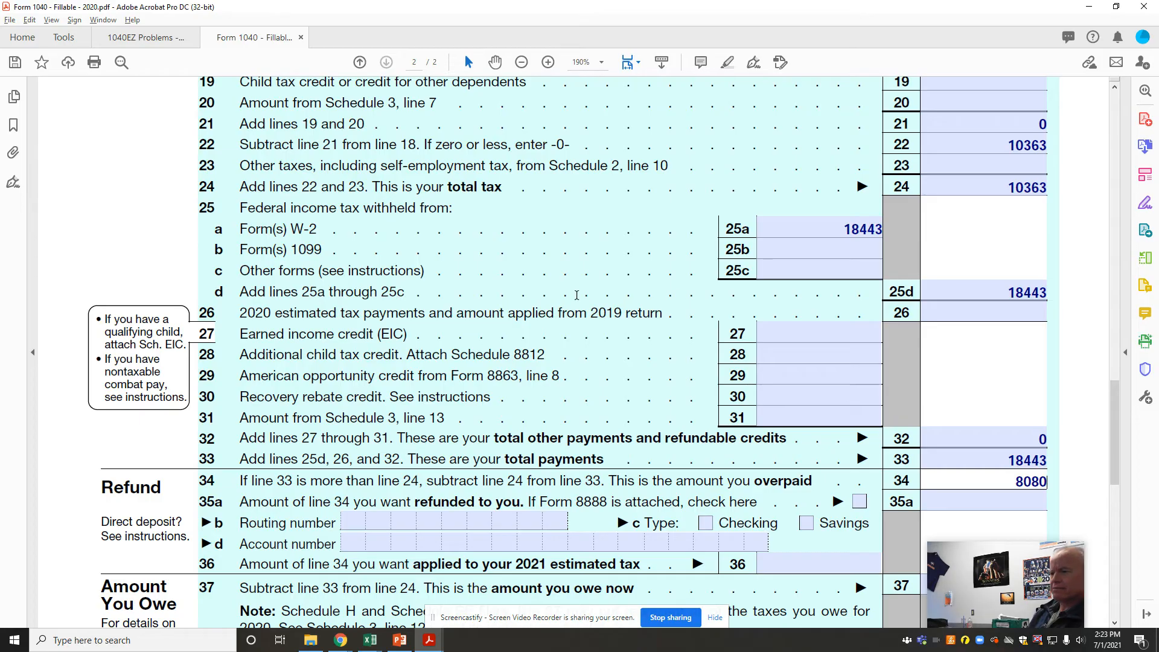
# Enter 8080 as the amount to be refunded on line 35a.
pyautogui.moveTo(1115, 422); pyautogui.dragTo(1117, 434)
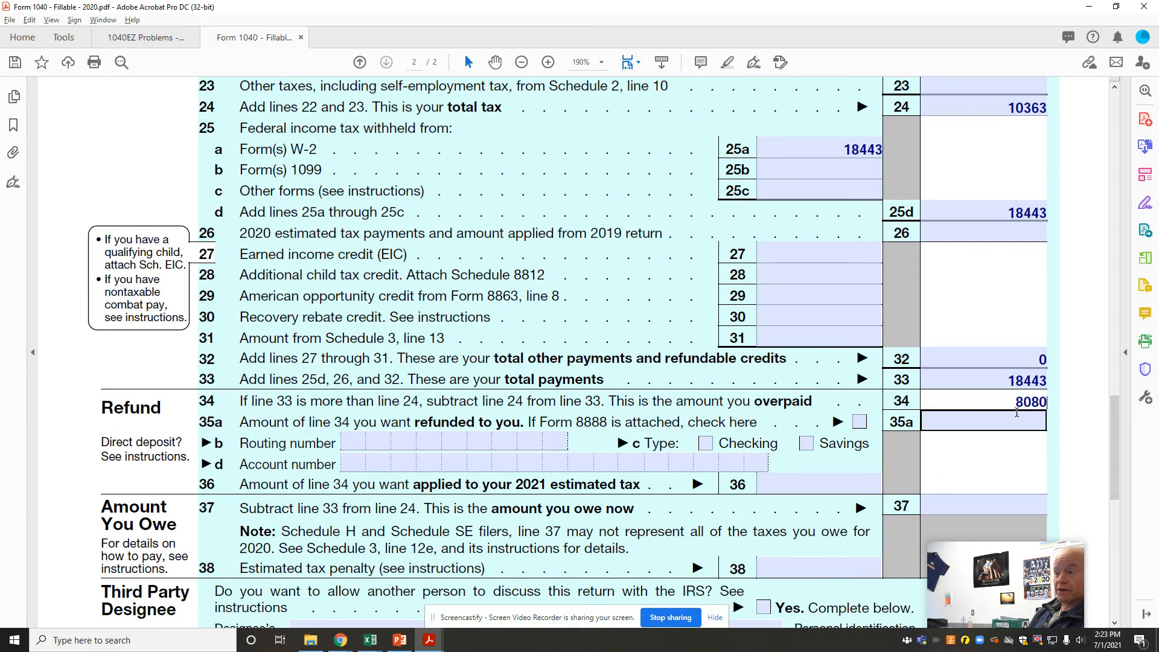
pyautogui.click(1029, 424)
pyautogui.write('8808')
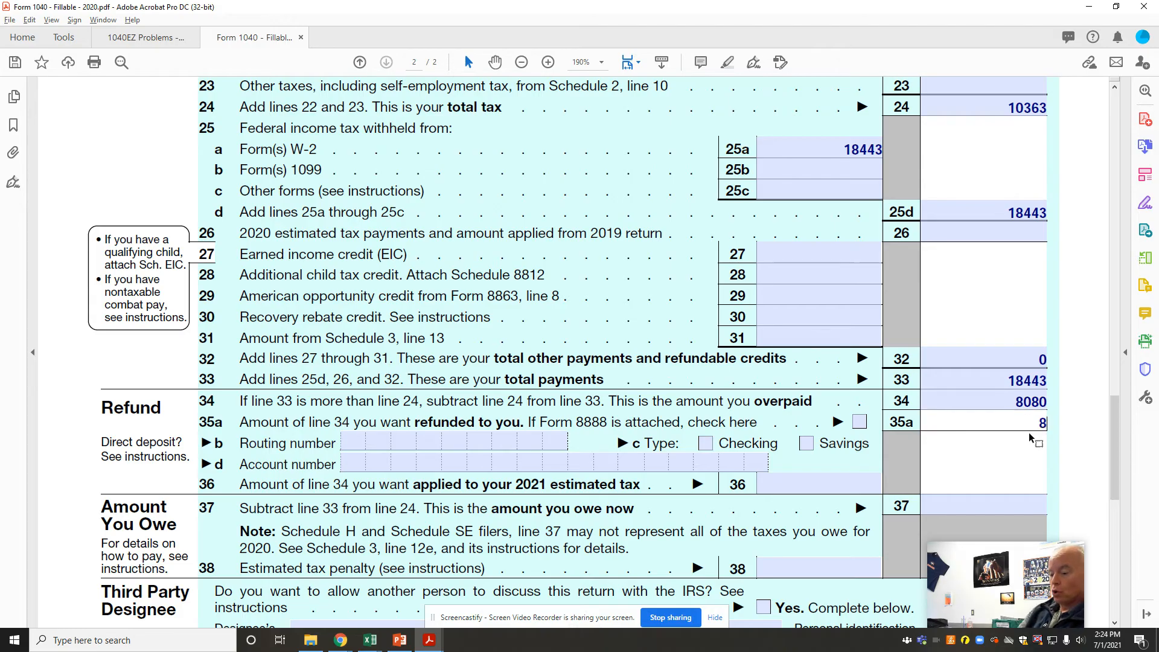
pyautogui.press('BackSpace')
pyautogui.press('BackSpace')
pyautogui.press('BackSpace')
pyautogui.write('080')
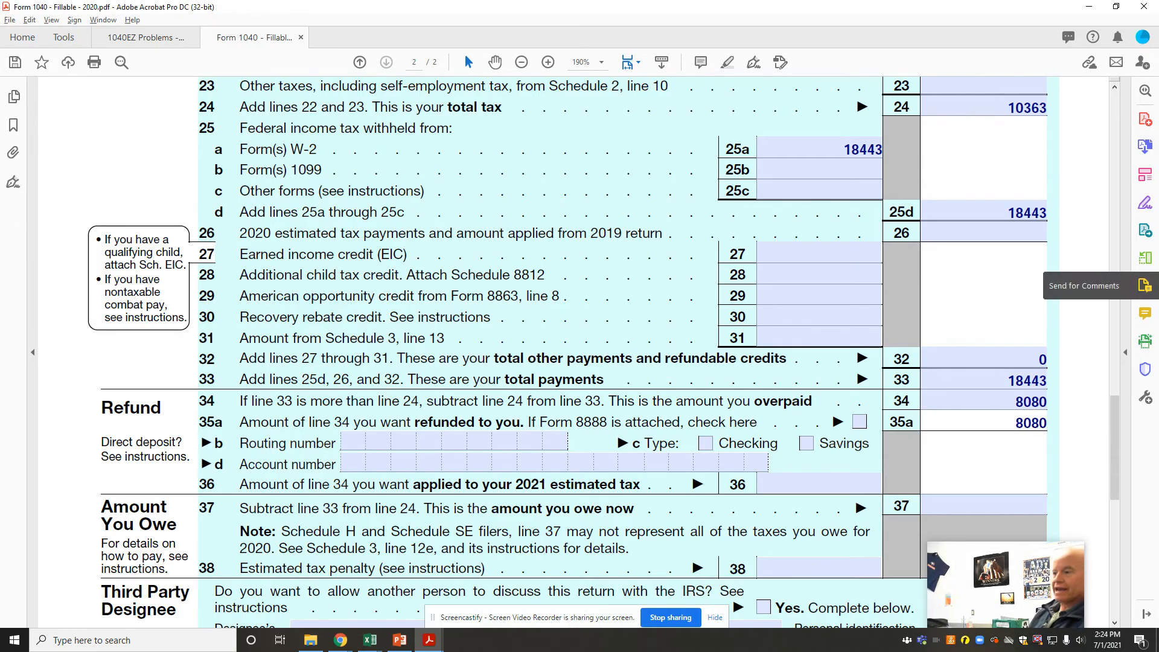
# Look up the couple's bank details in the problem PDF and enter the routing number on line 35b of the form.
pyautogui.moveTo(1113, 407); pyautogui.dragTo(1118, 435)
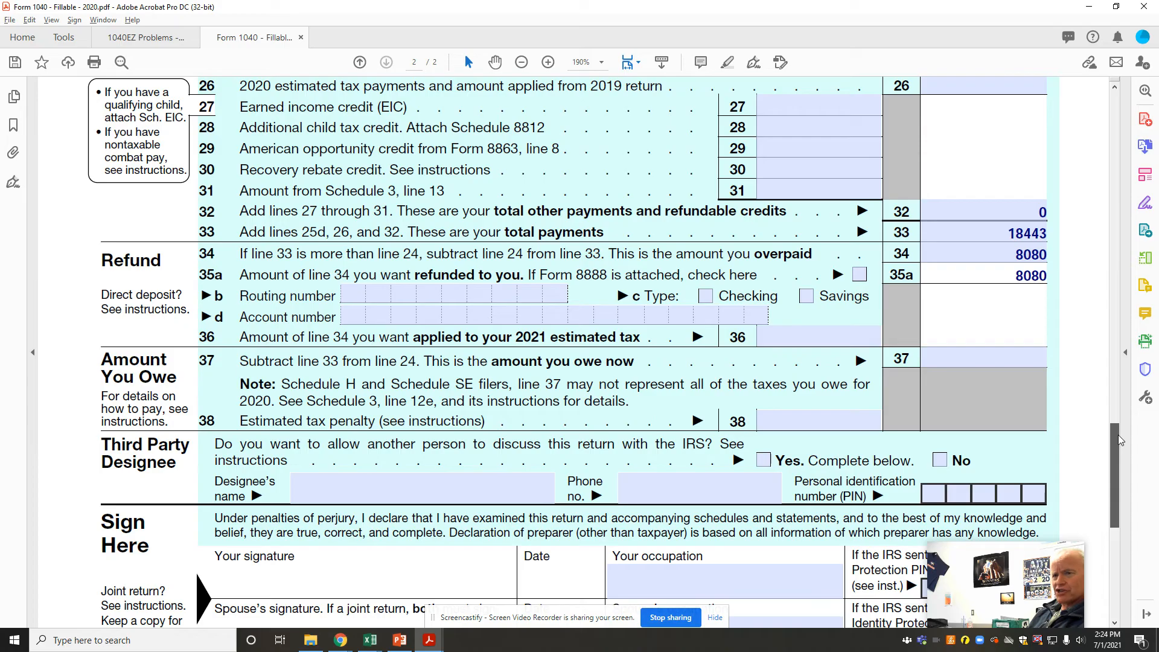
pyautogui.moveTo(1118, 434); pyautogui.dragTo(1125, 303)
pyautogui.moveTo(1125, 407); pyautogui.dragTo(1110, 461)
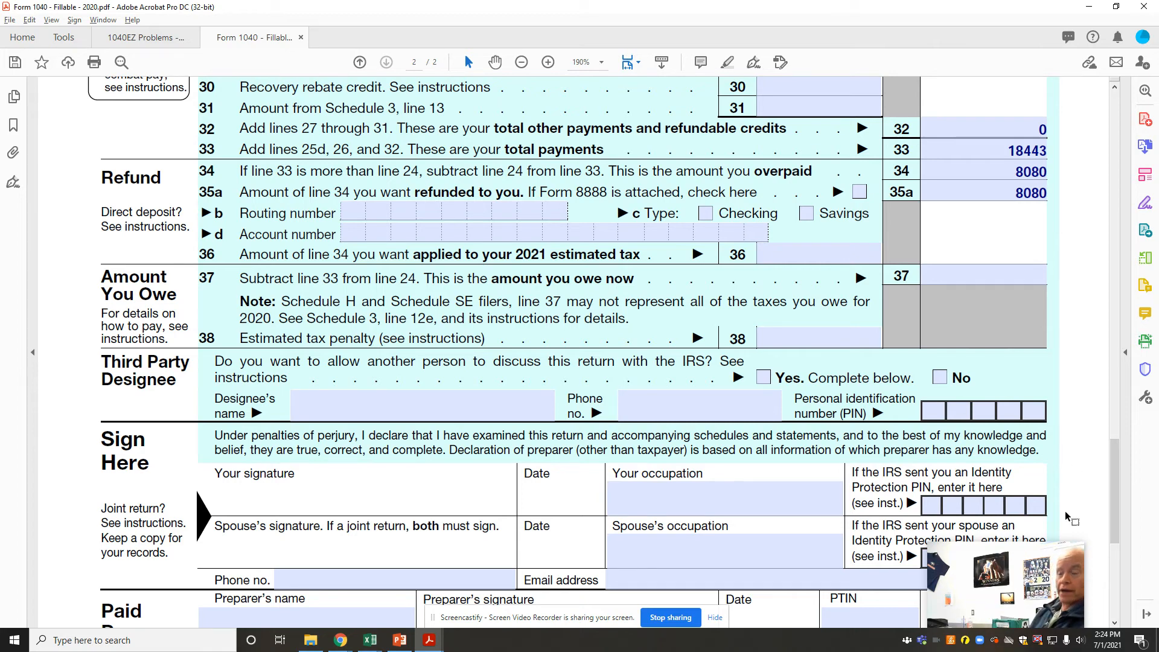
pyautogui.moveTo(429, 641)
pyautogui.click(350, 580)
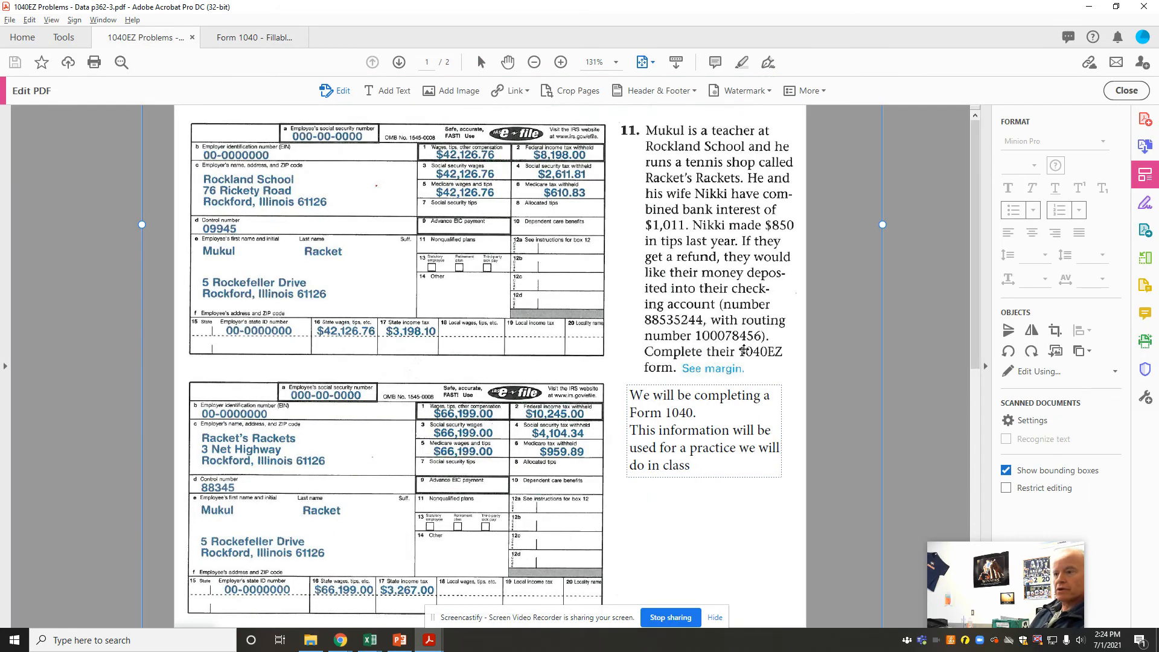
pyautogui.moveTo(429, 640)
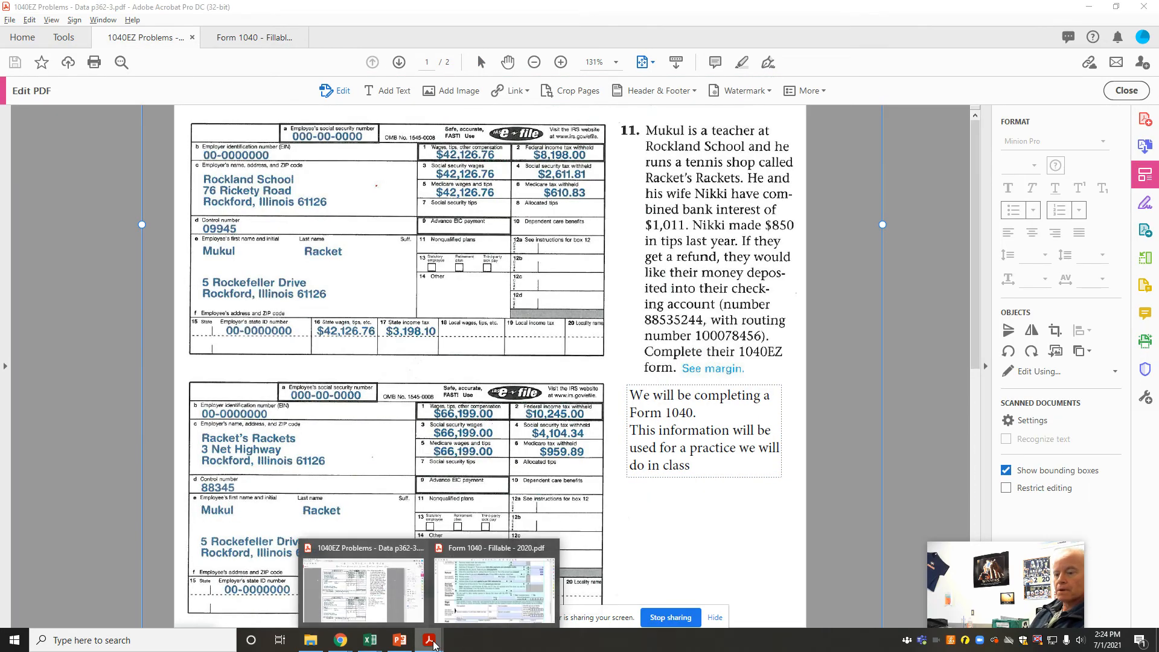
pyautogui.click(470, 579)
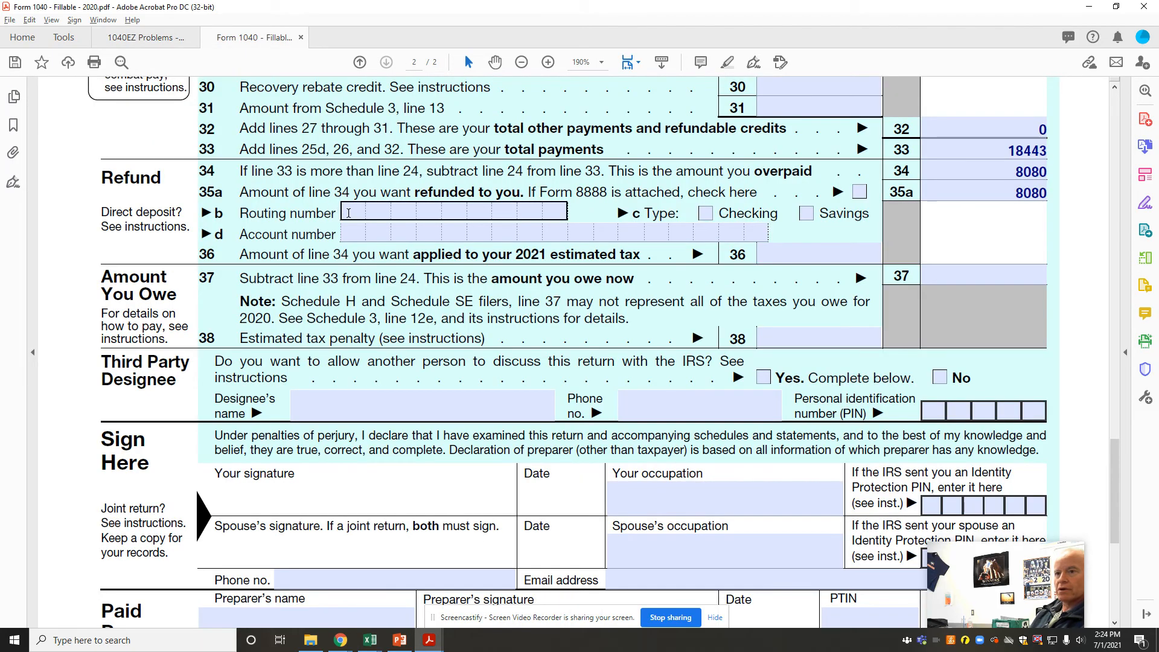
pyautogui.click(349, 213)
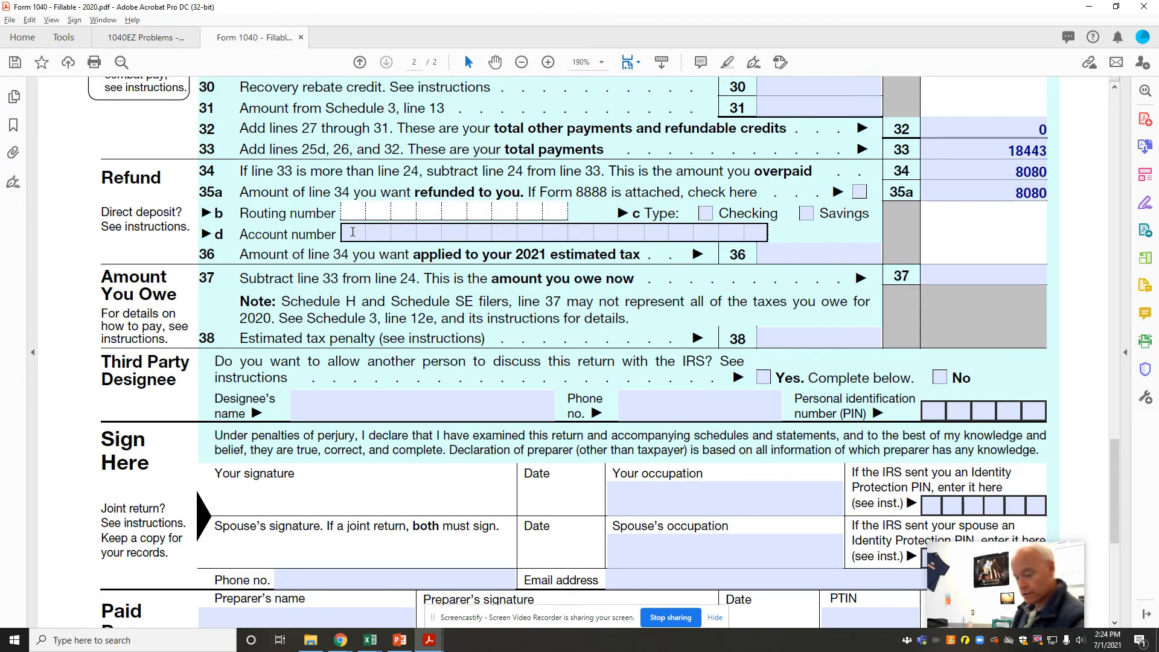
pyautogui.write('10007')
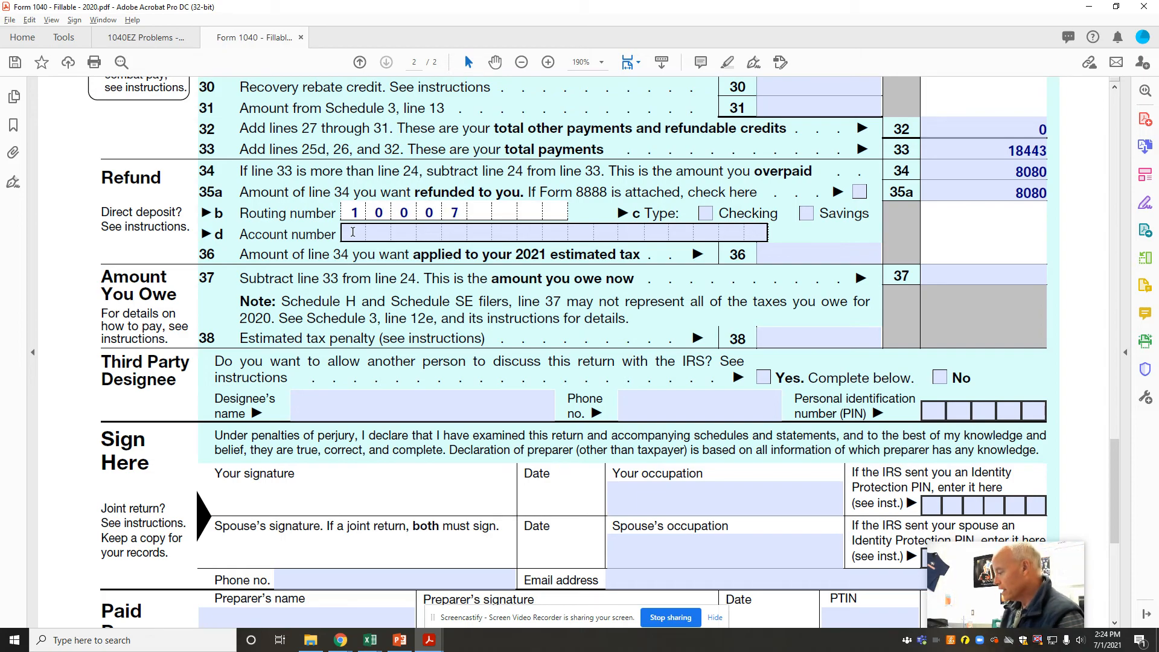
pyautogui.write('8456')
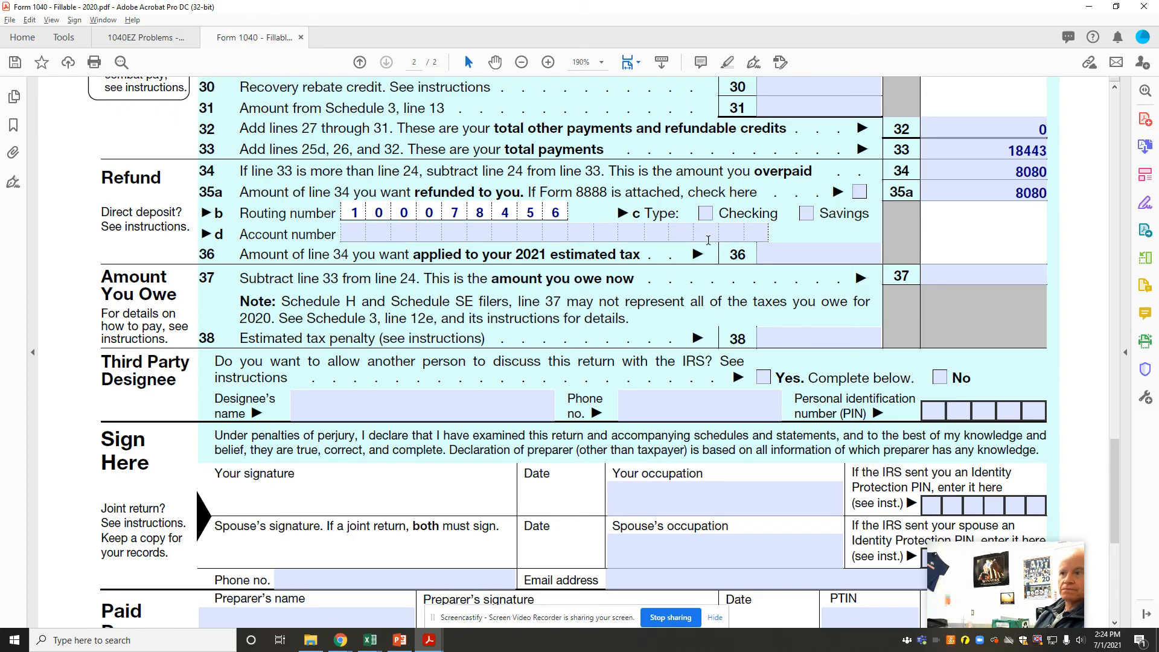
# Mark the direct deposit account type as Checking and enter the bank account number on line 35d.
pyautogui.click(705, 216)
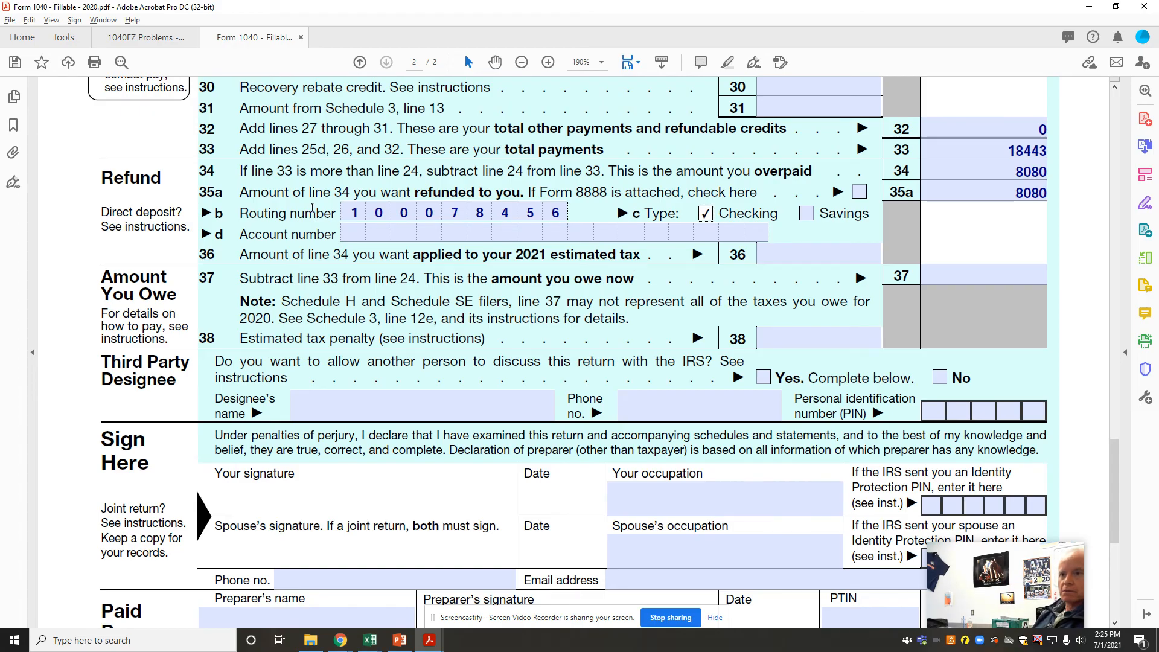
pyautogui.click(386, 239)
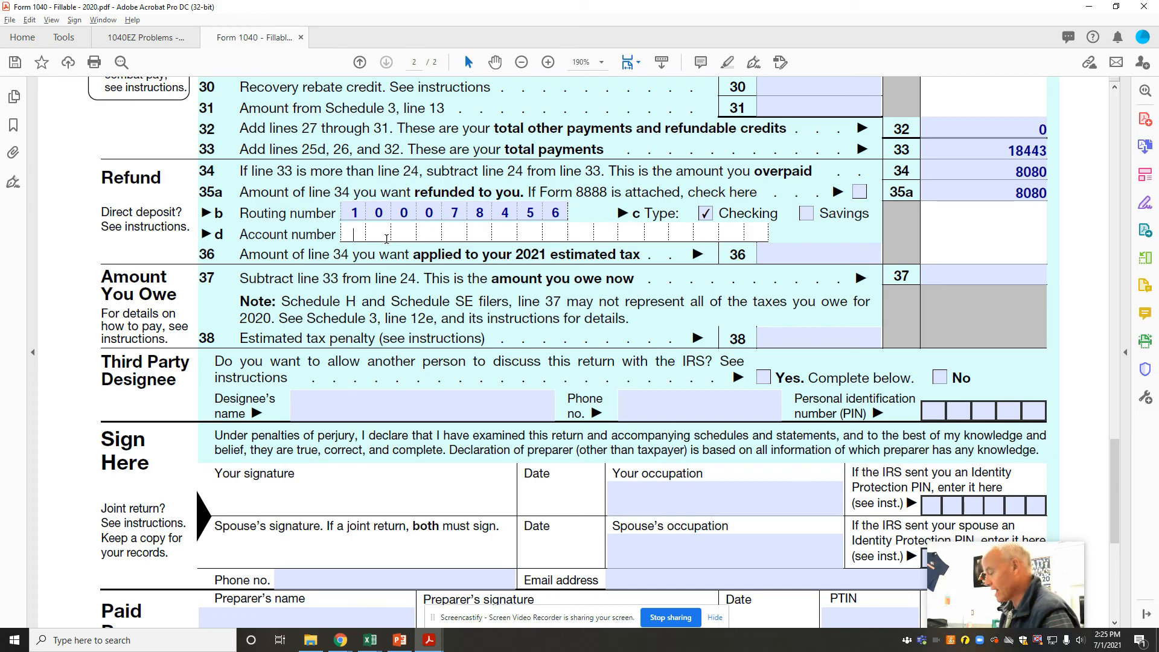
pyautogui.write('8853')
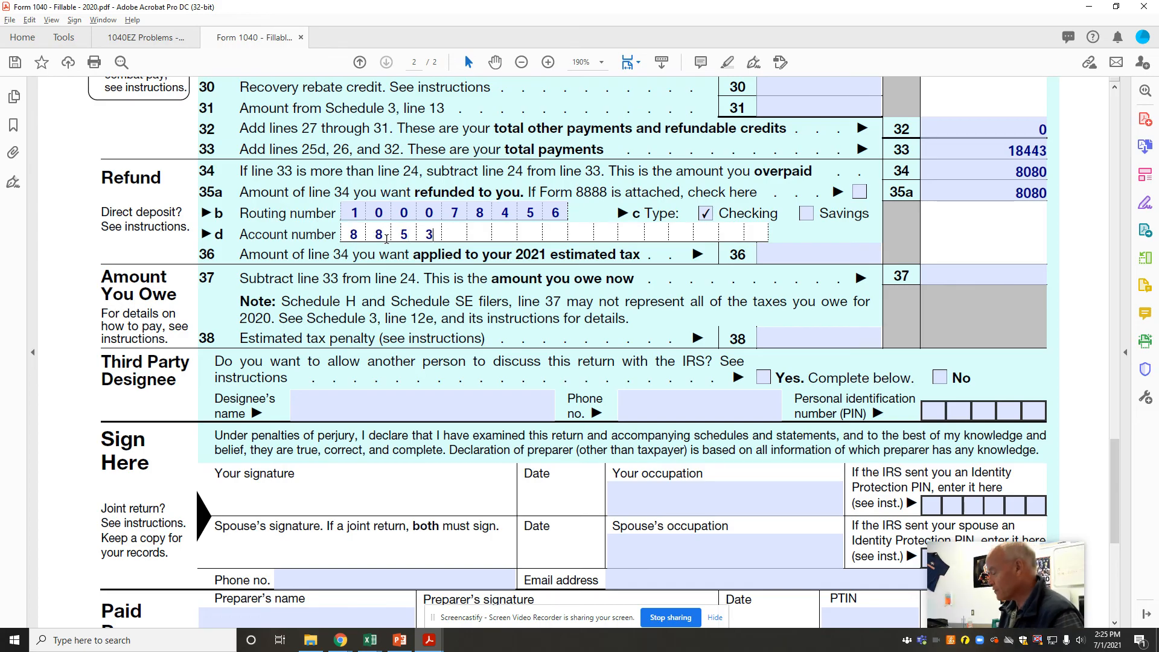
pyautogui.write('5244')
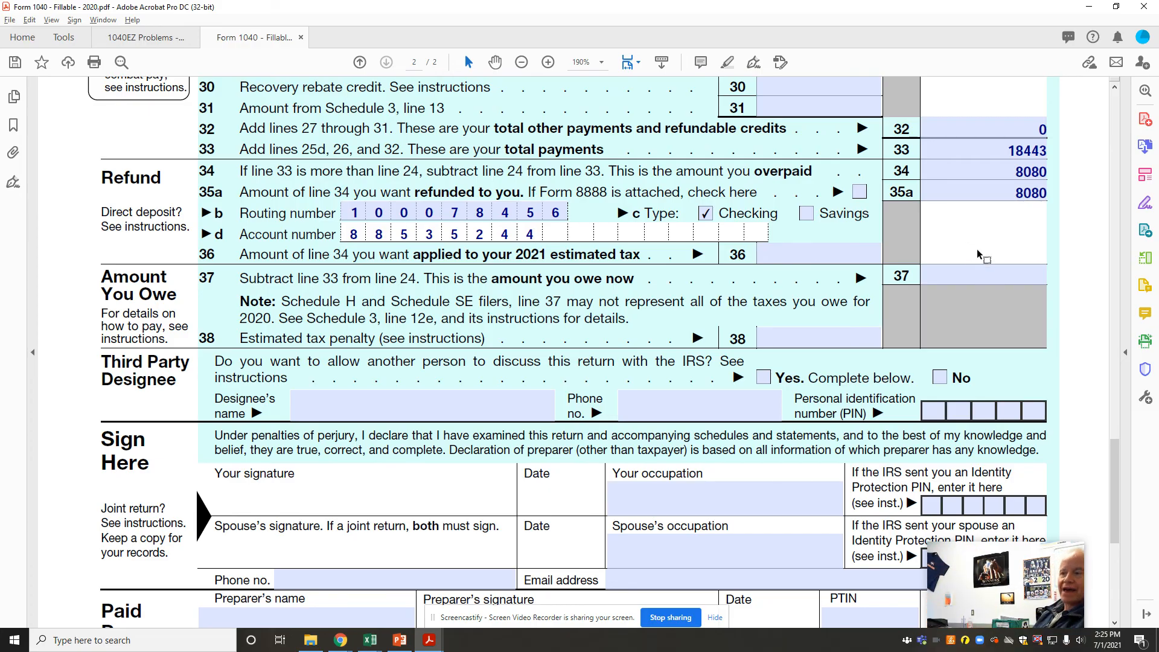
# Review the Amount You Owe, Third Party Designee, Sign Here and Paid Preparer sections, and the filing details on page 1.
pyautogui.click(949, 272)
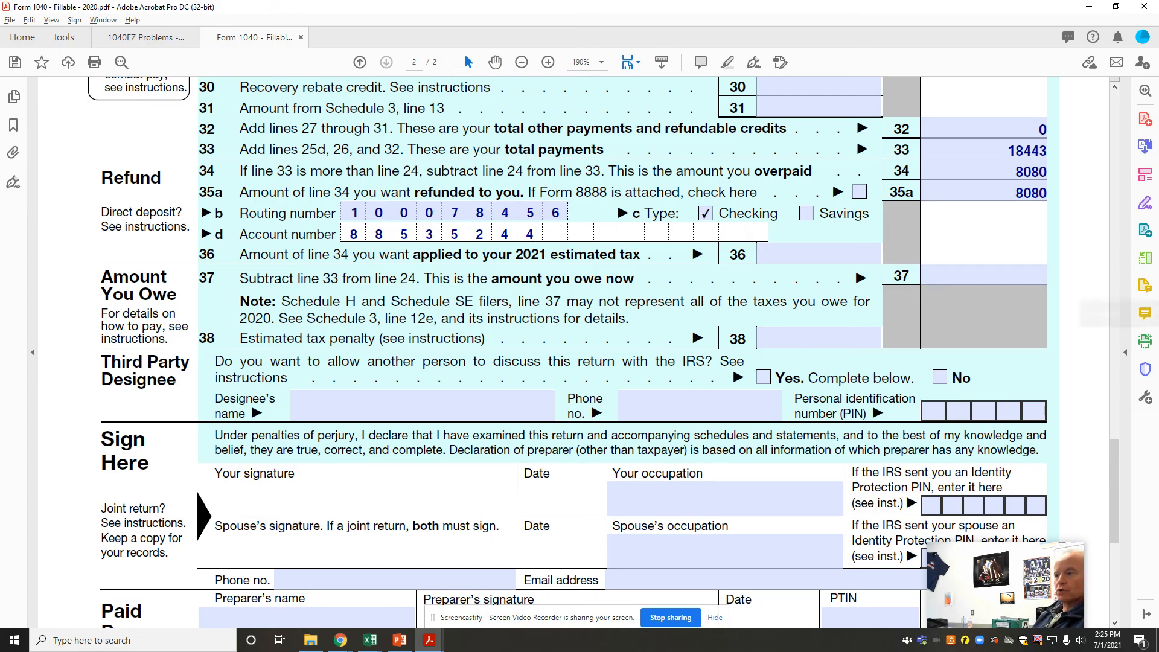
pyautogui.moveTo(1114, 452); pyautogui.dragTo(1115, 473)
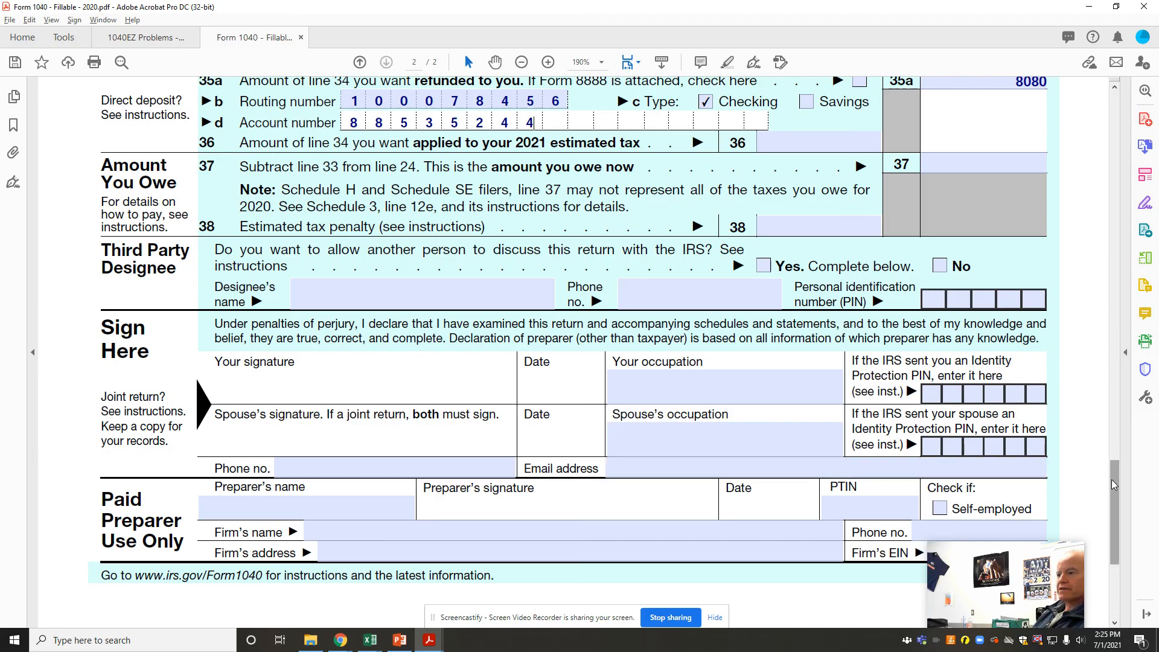
pyautogui.scroll(-2, 1114, 488)
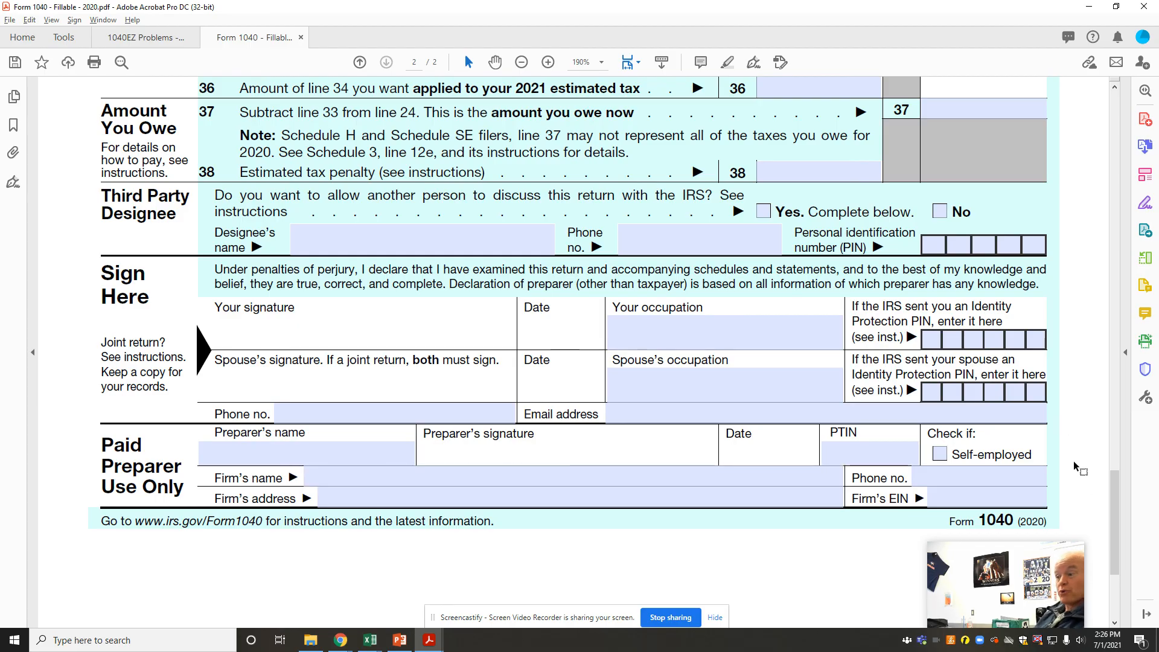
pyautogui.moveTo(1109, 481); pyautogui.dragTo(1109, 104)
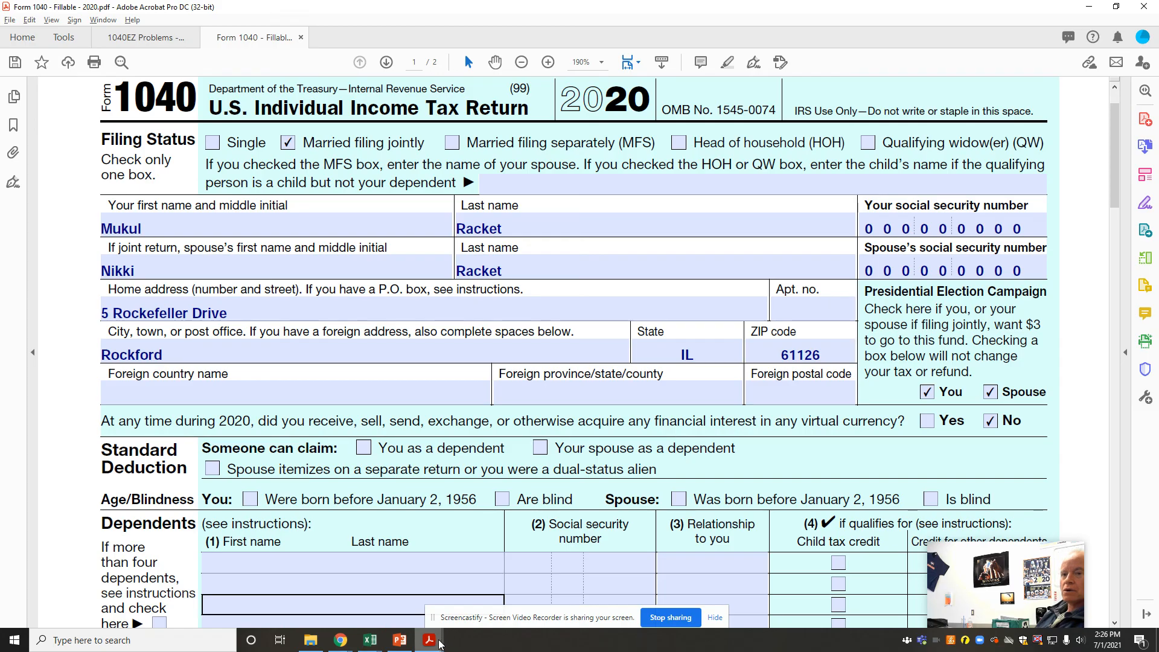
pyautogui.moveTo(434, 646)
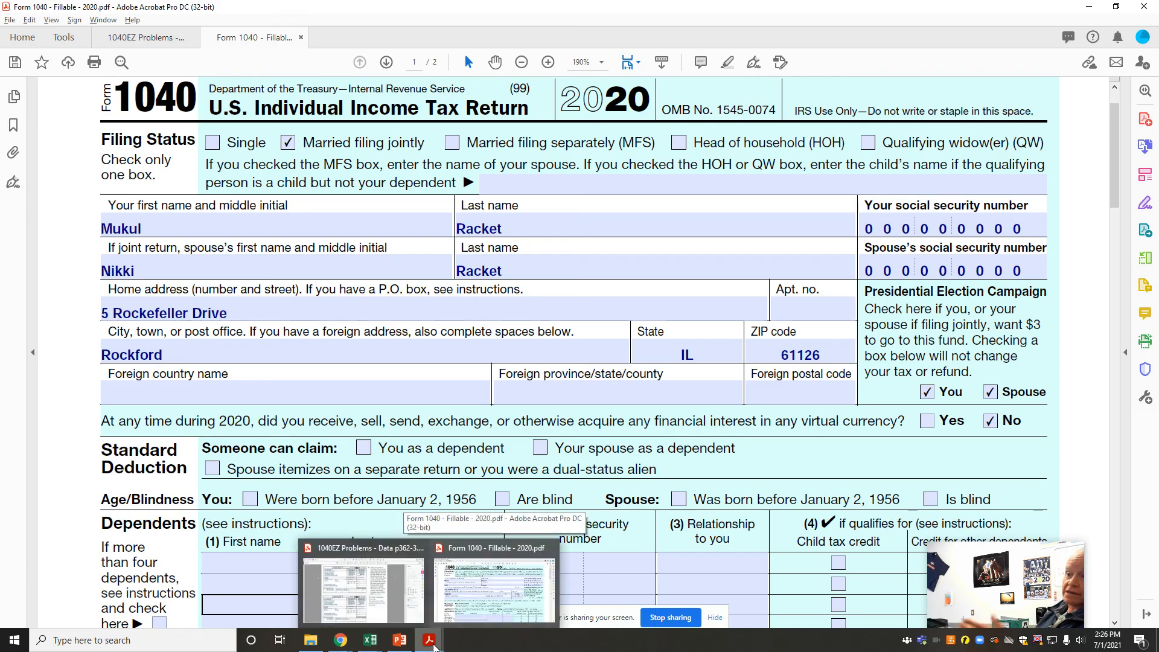